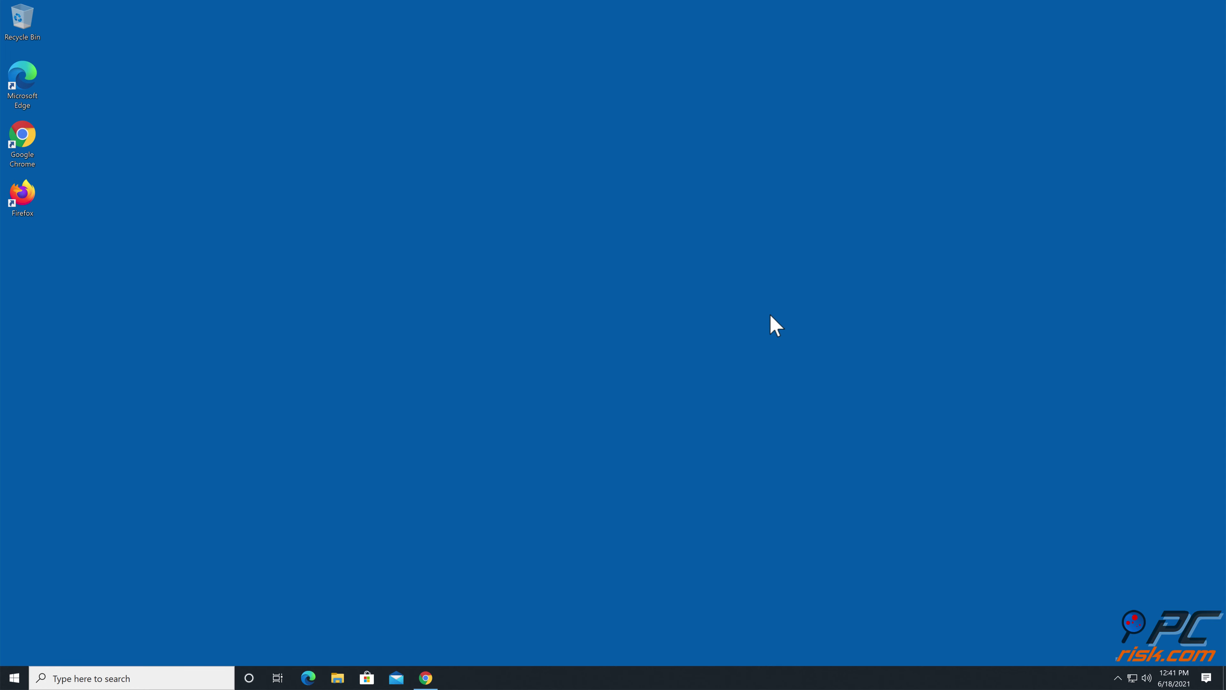
Bring the survey page forward and allow profitsurvey365.online to show notifications
click(430, 678)
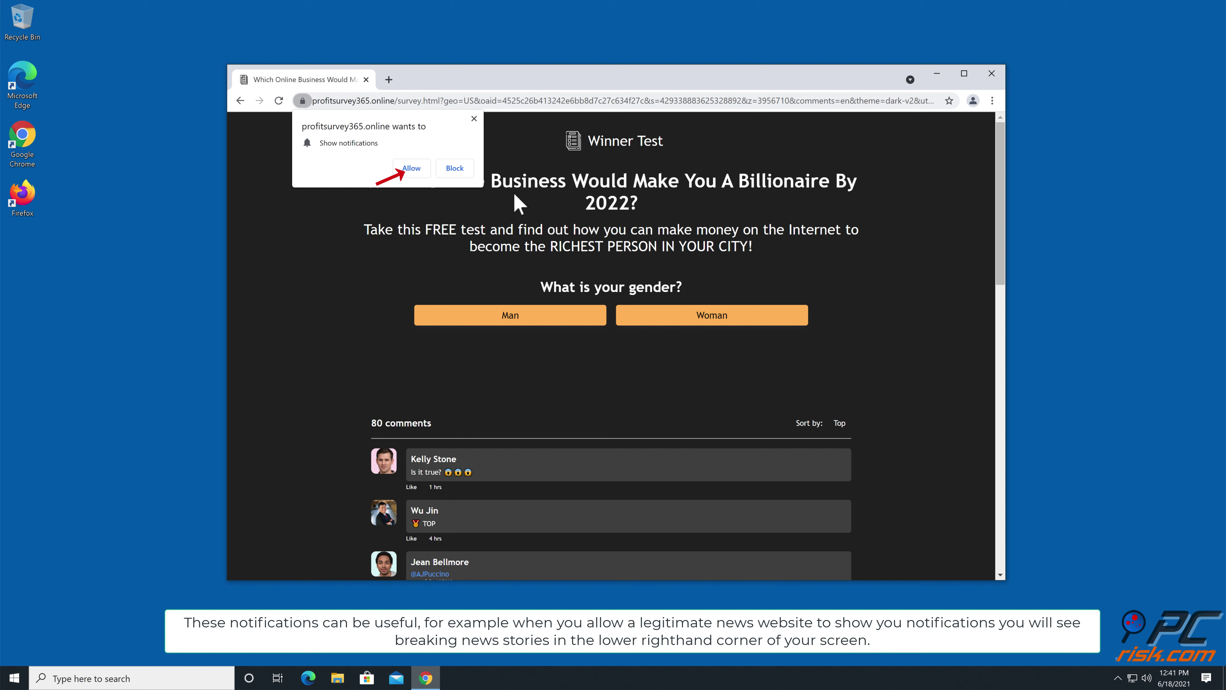
click(415, 168)
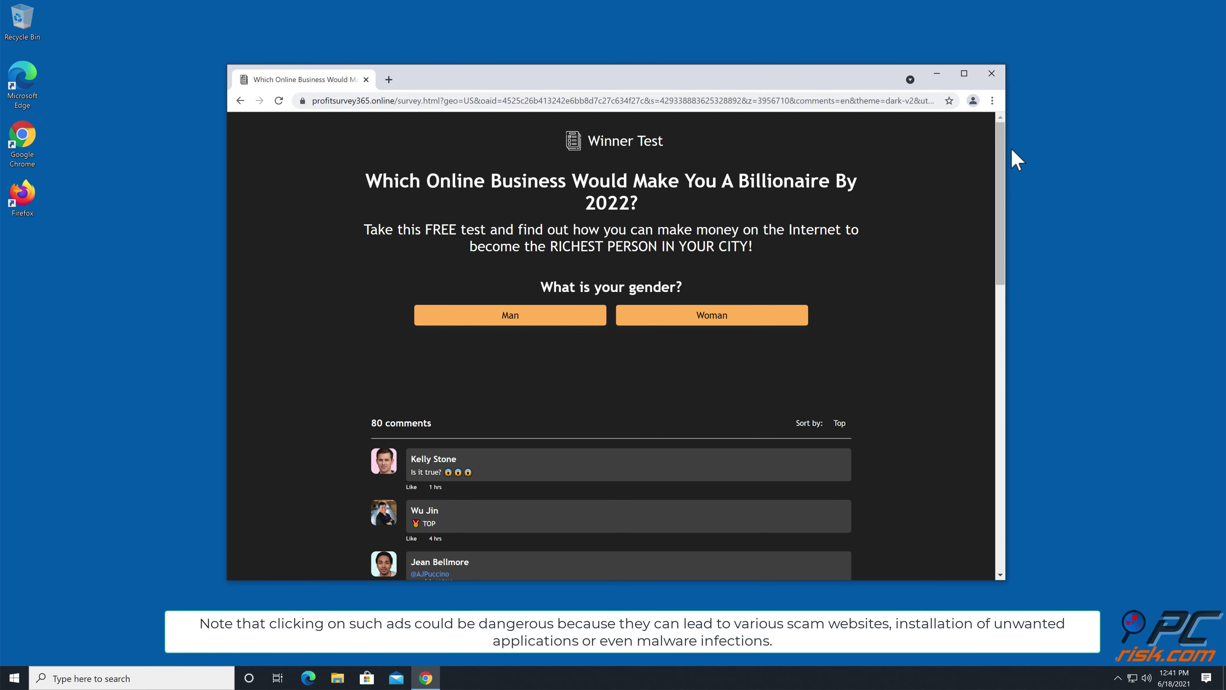
Close the Chrome window showing the survey quiz
click(991, 74)
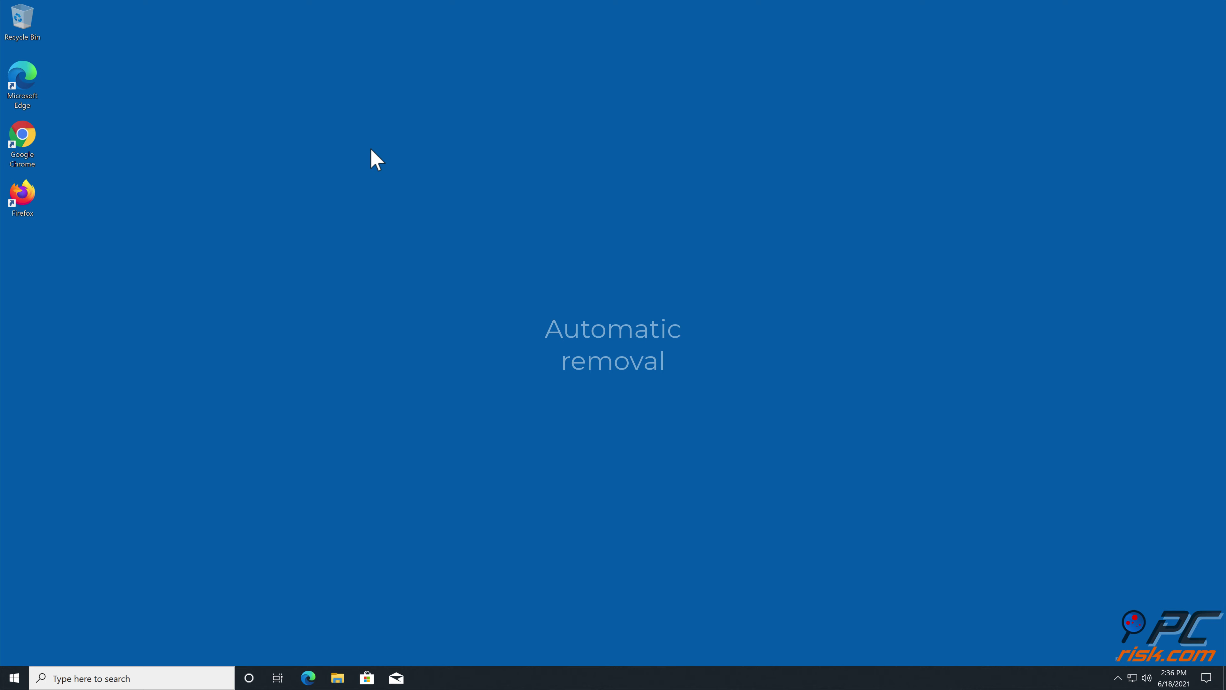
double_click(30, 140)
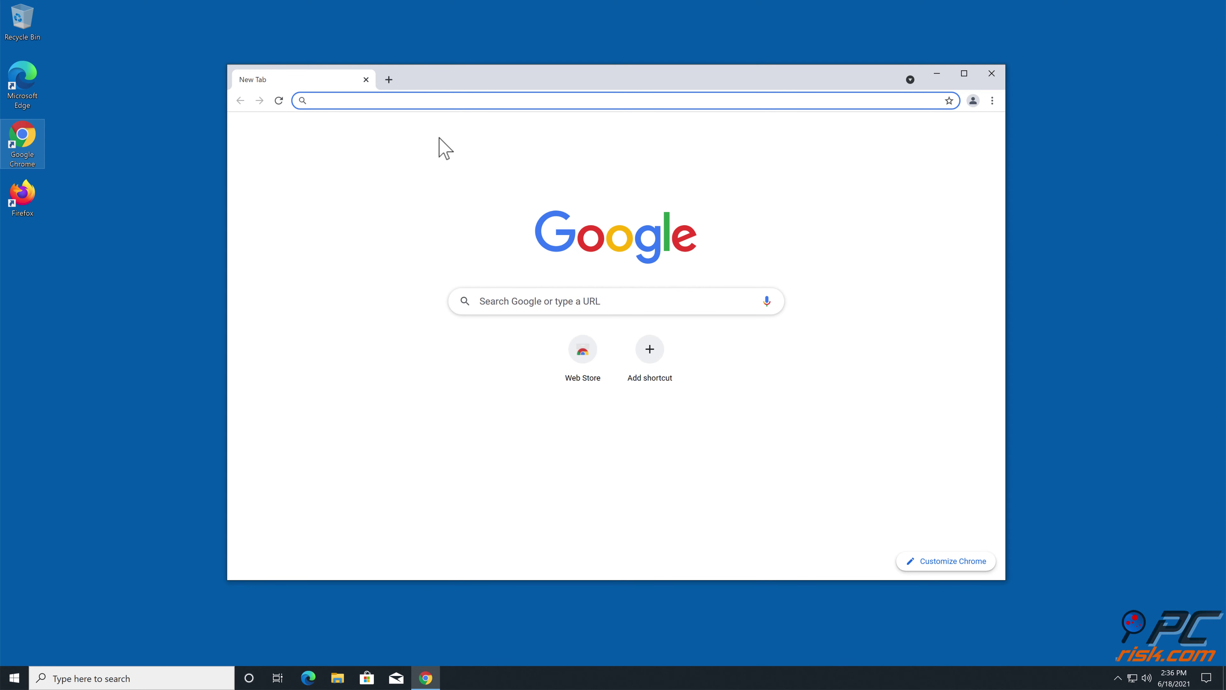
text(www.co)
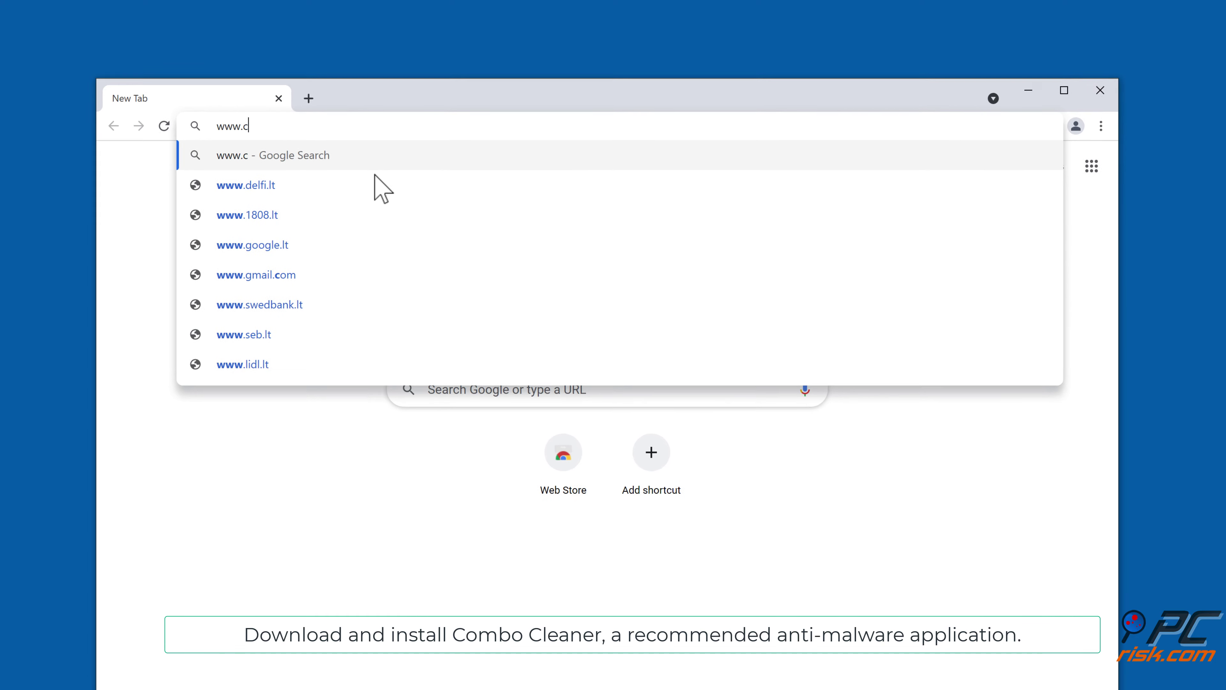
text(mboc)
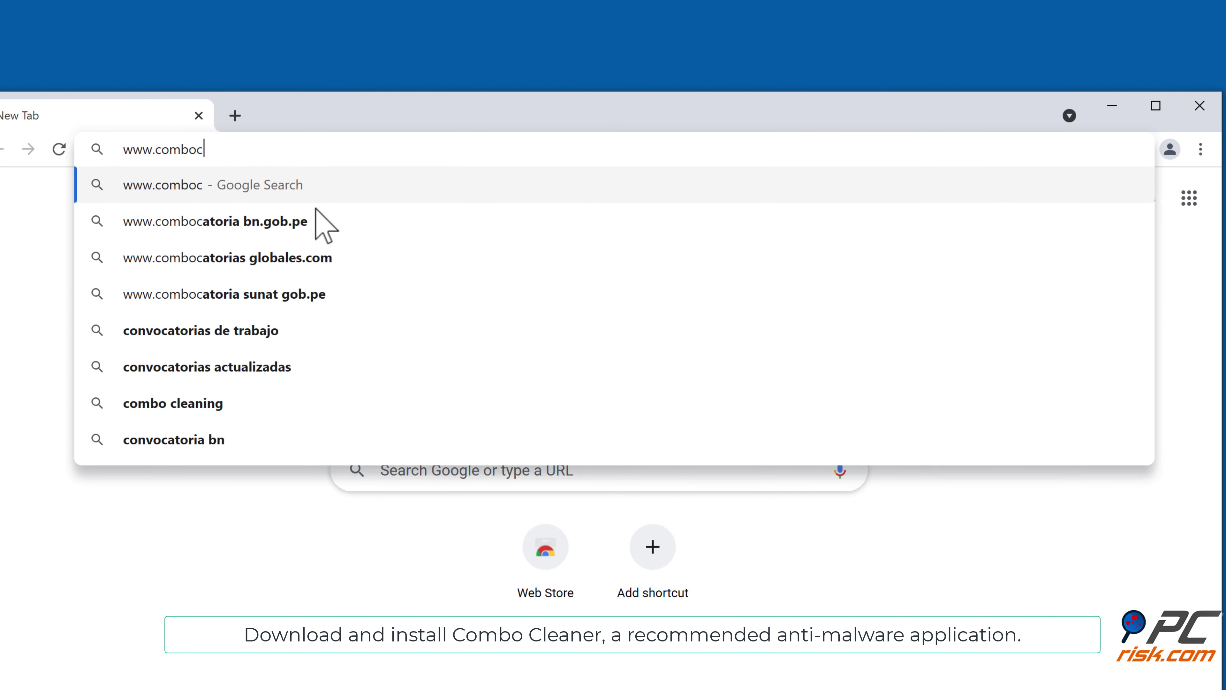
text(leaner.)
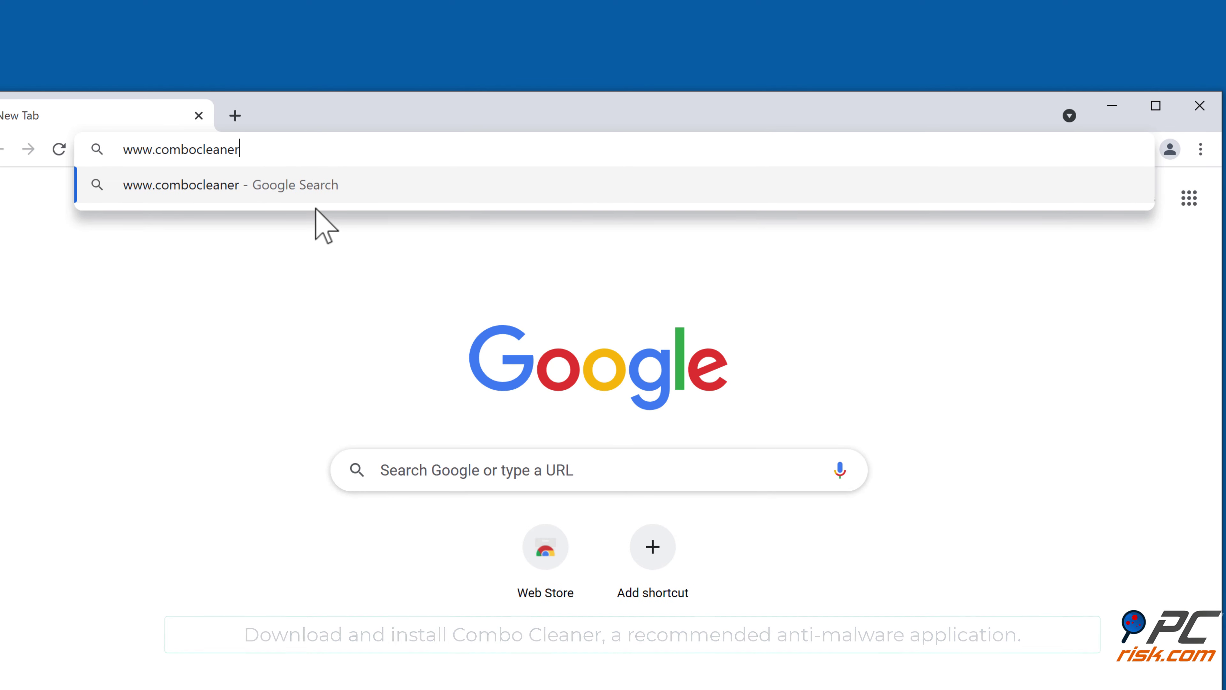
text(com)
key(Return)
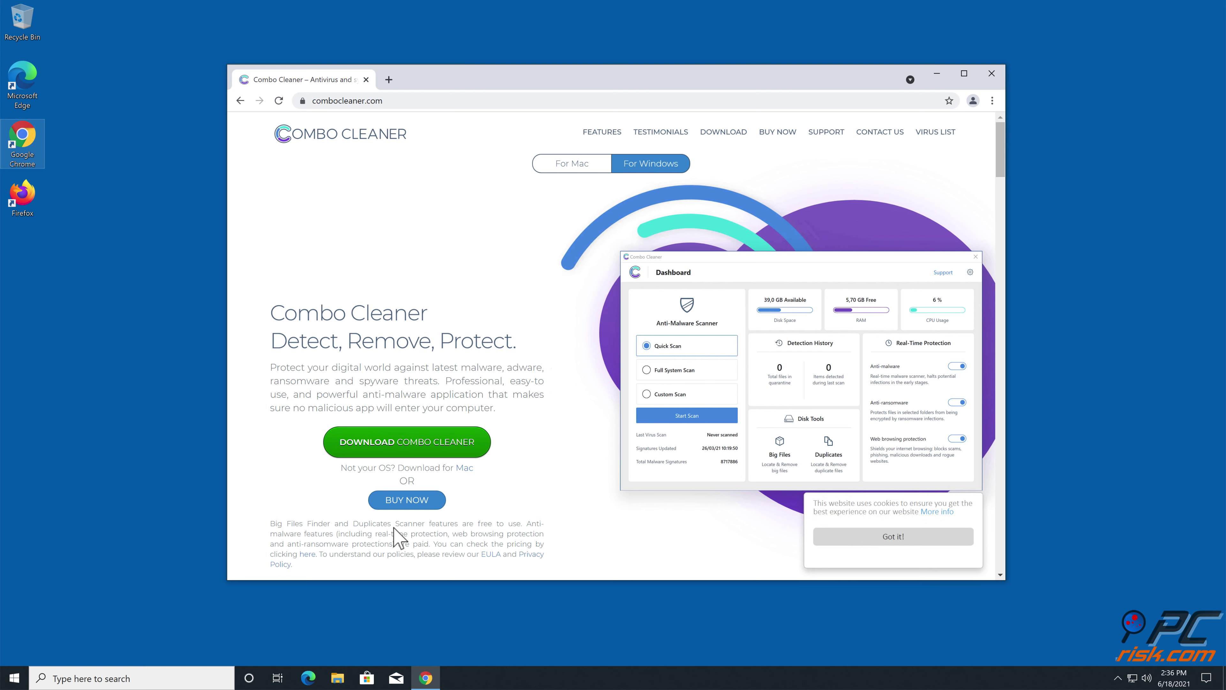
click(408, 441)
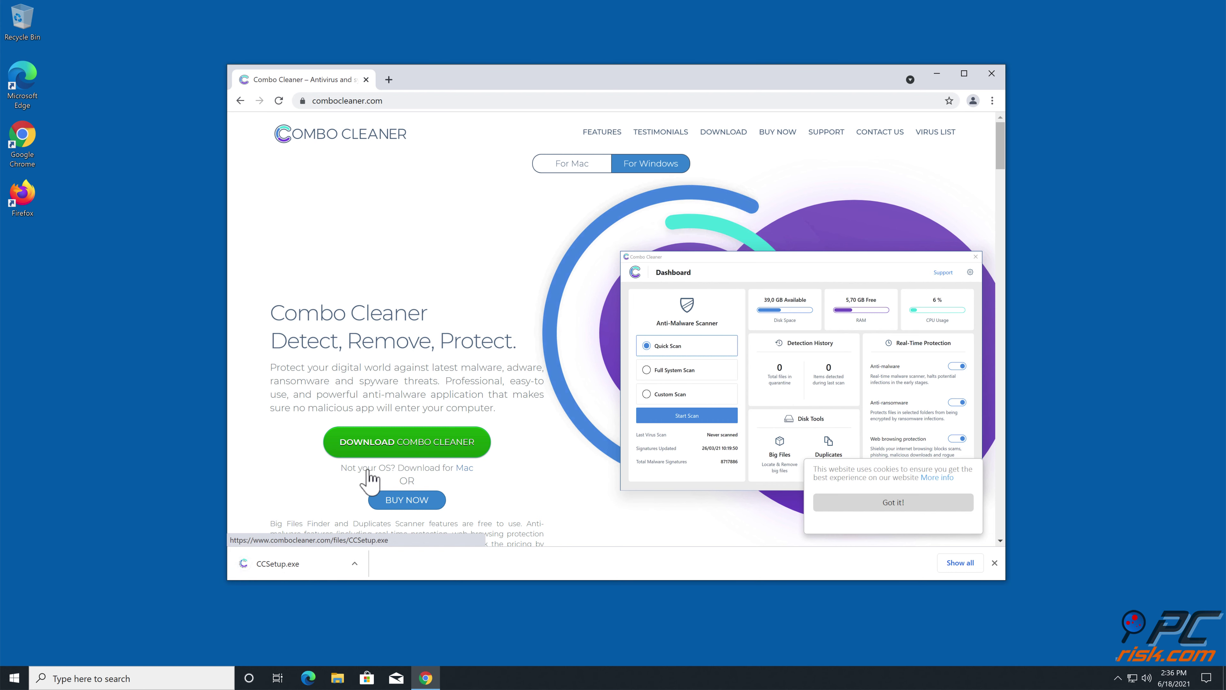
Run CCSetup.exe, approve User Account Control, and install Combo Cleaner with default options
click(327, 561)
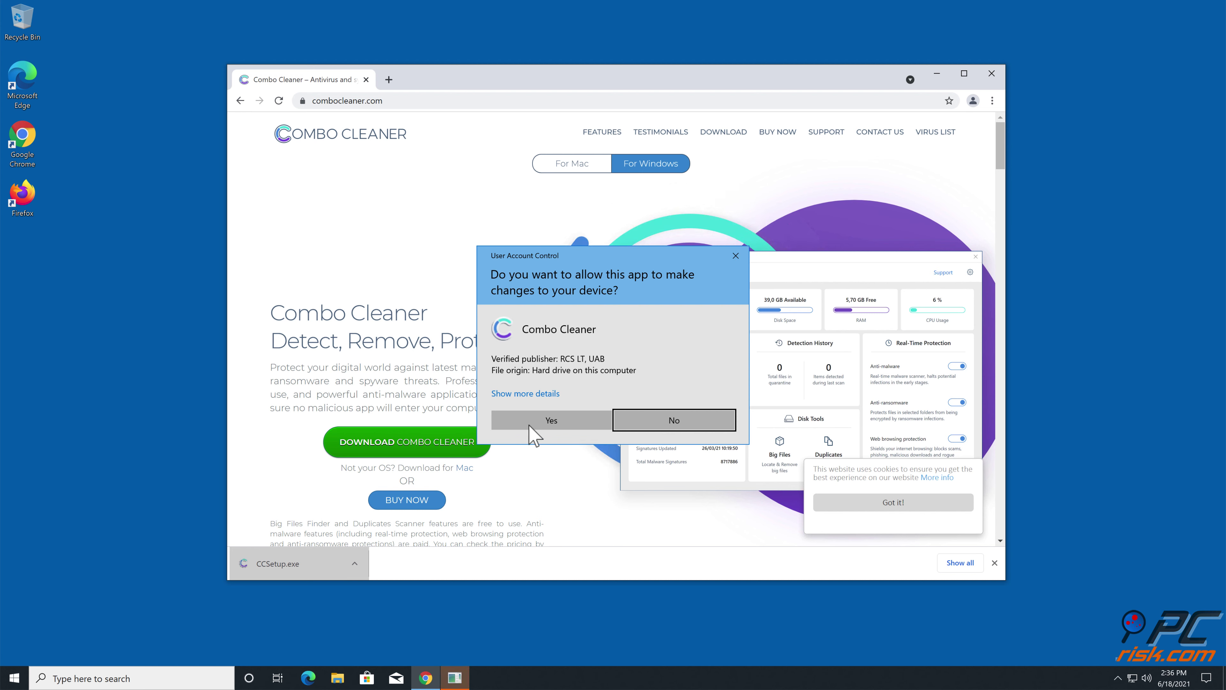
click(530, 422)
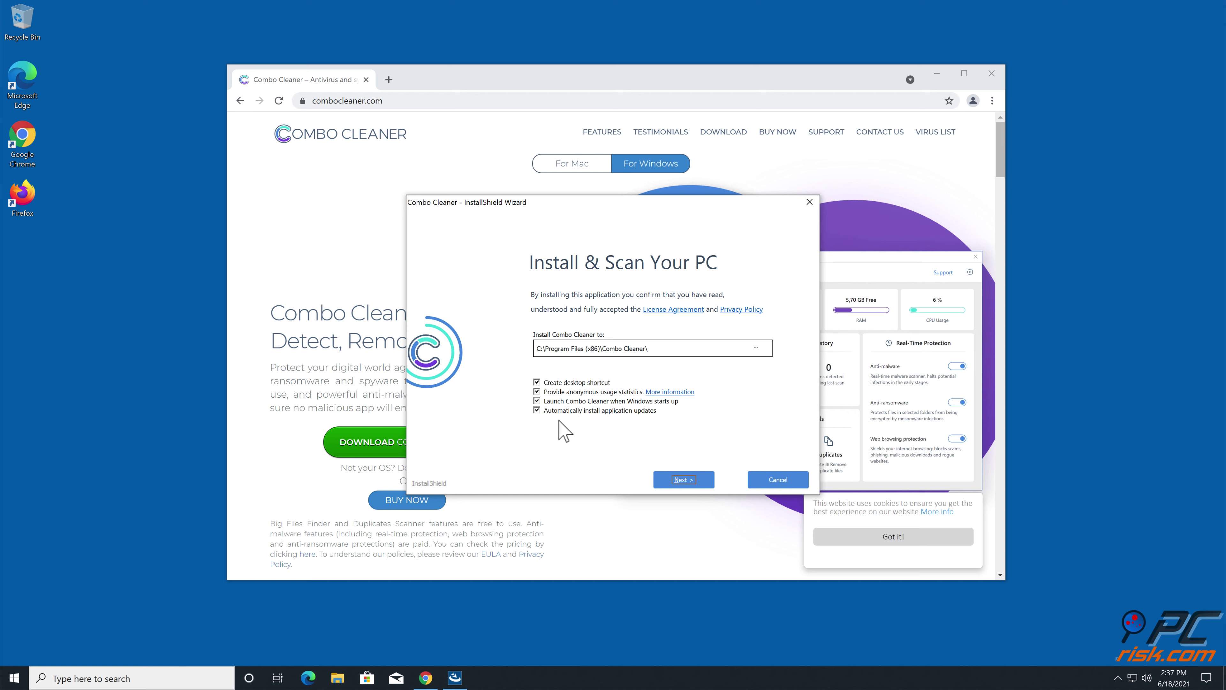
click(681, 481)
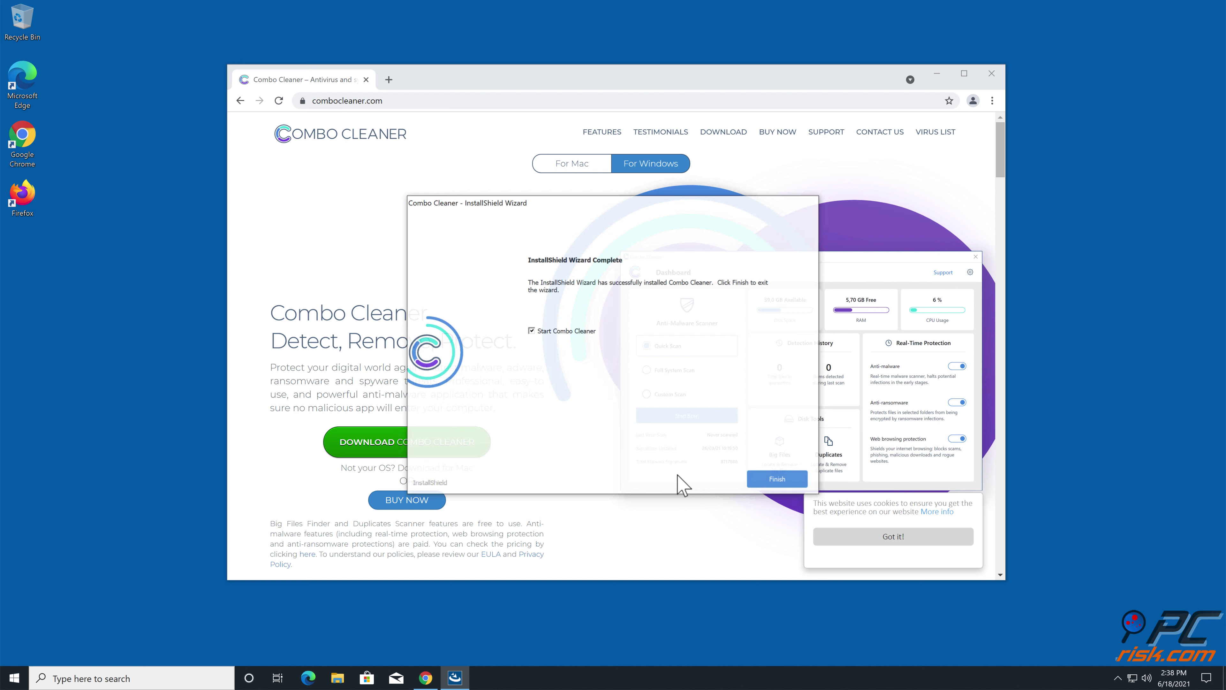
click(782, 479)
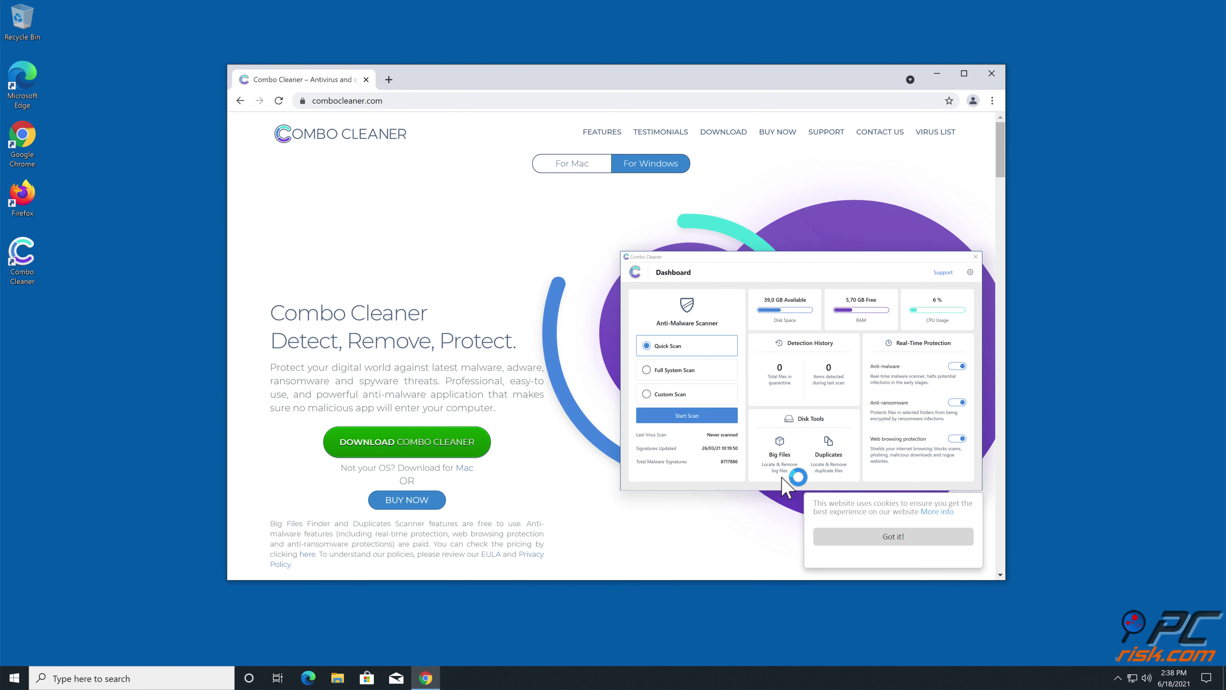
Close Chrome, run a Quick Scan and quarantine the profitsurvey365.online Ads threat
click(992, 74)
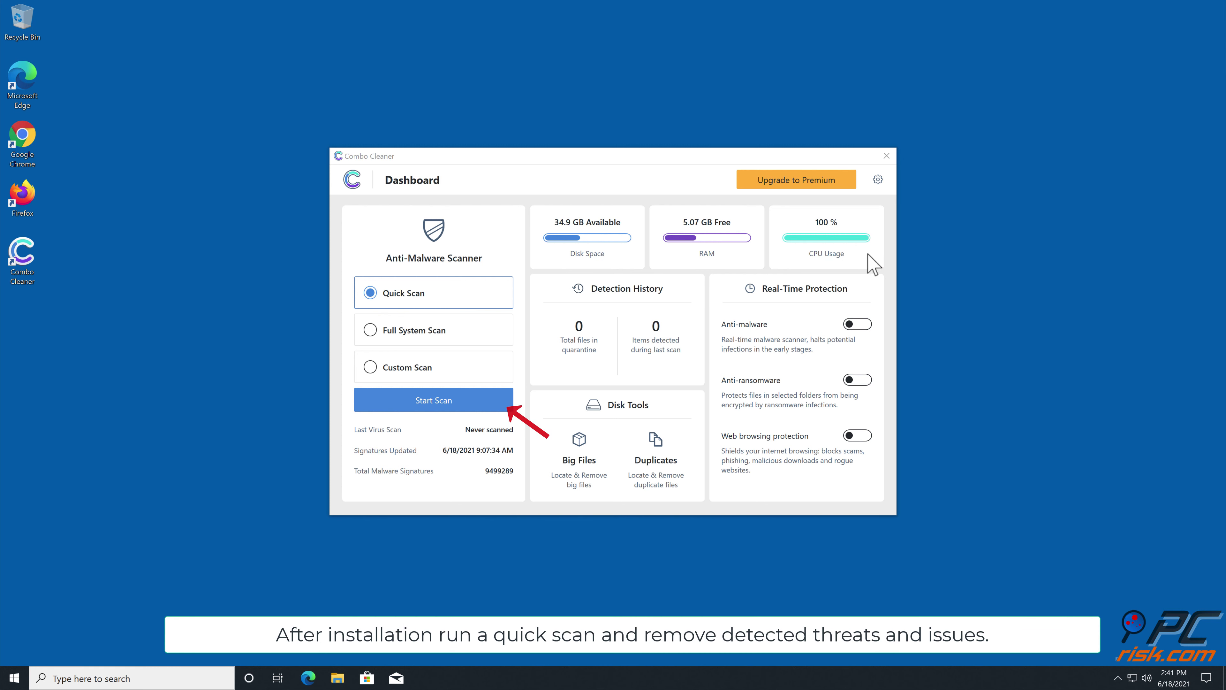
click(458, 404)
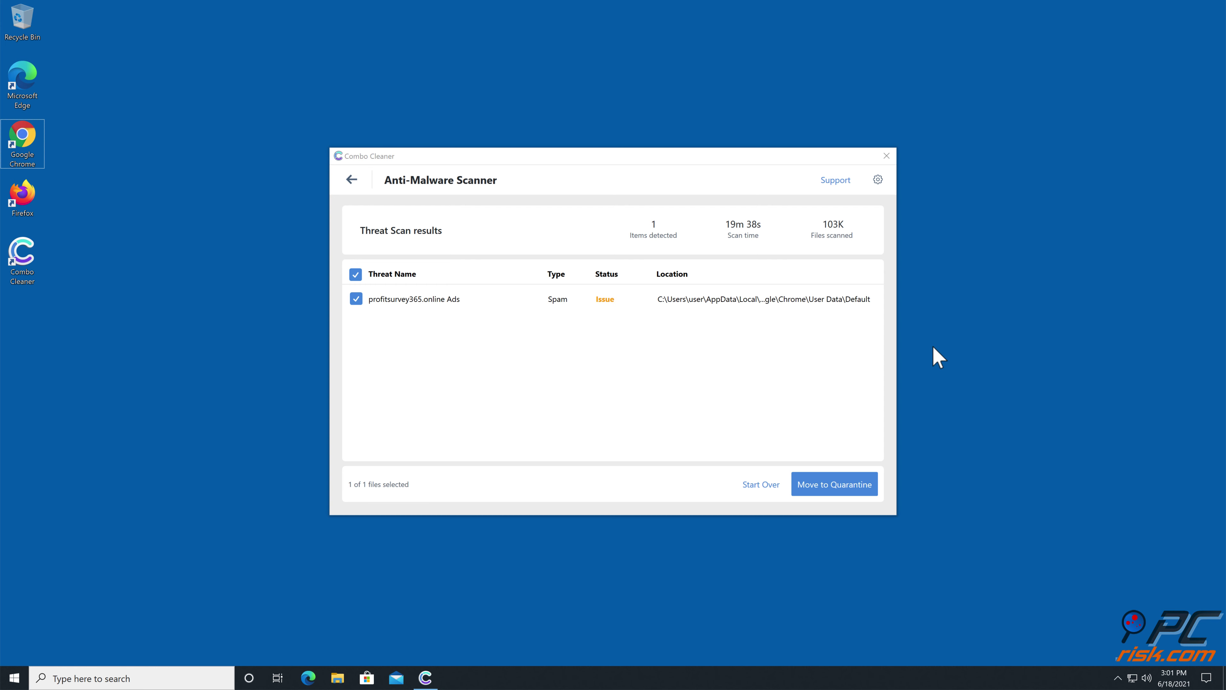
click(819, 488)
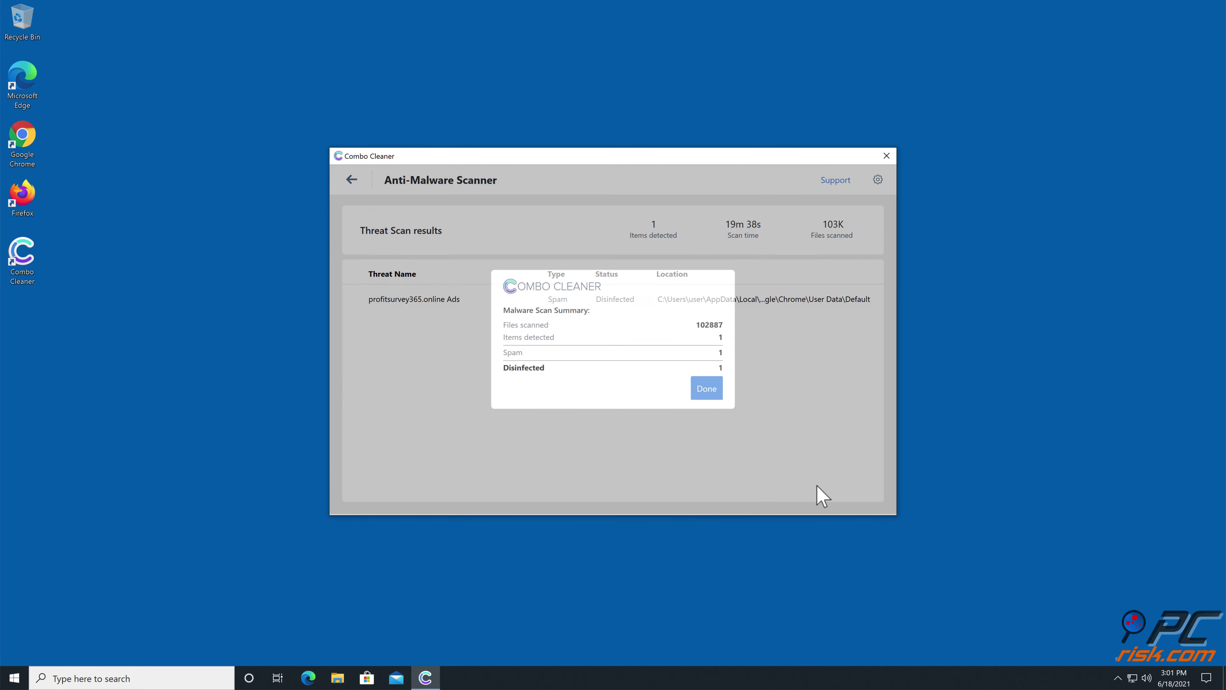
click(703, 392)
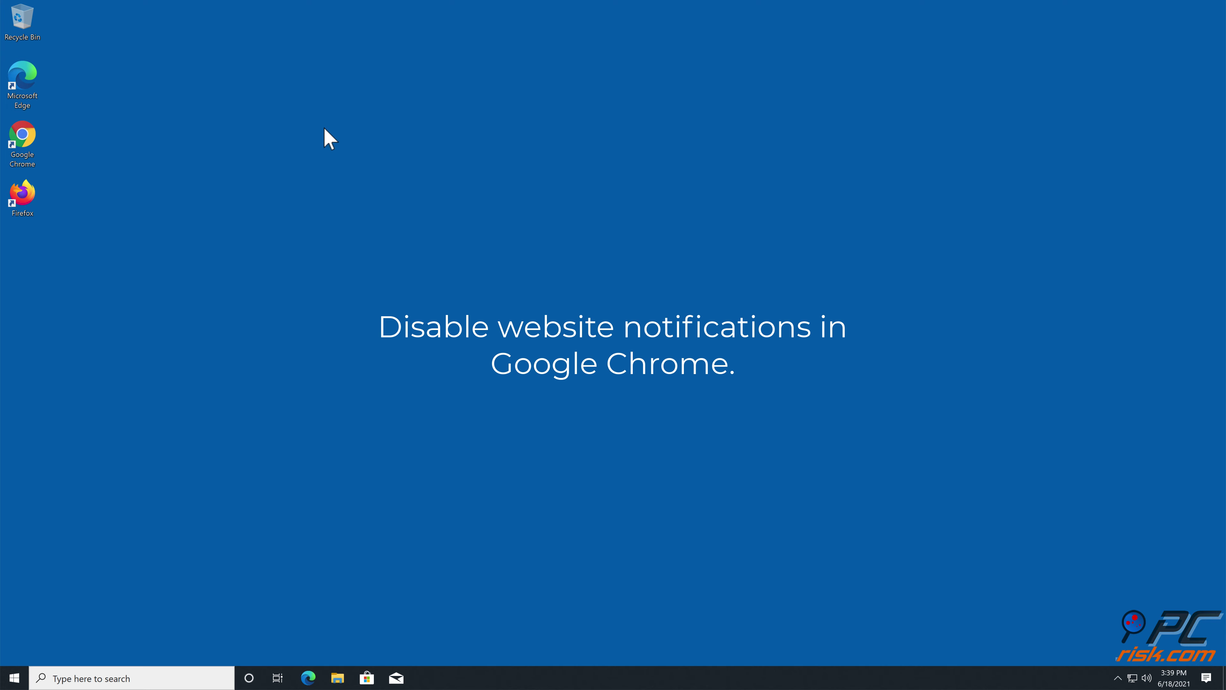
Launch Chrome and go to Settings > Privacy and security > Site Settings > Notifications
double_click(17, 137)
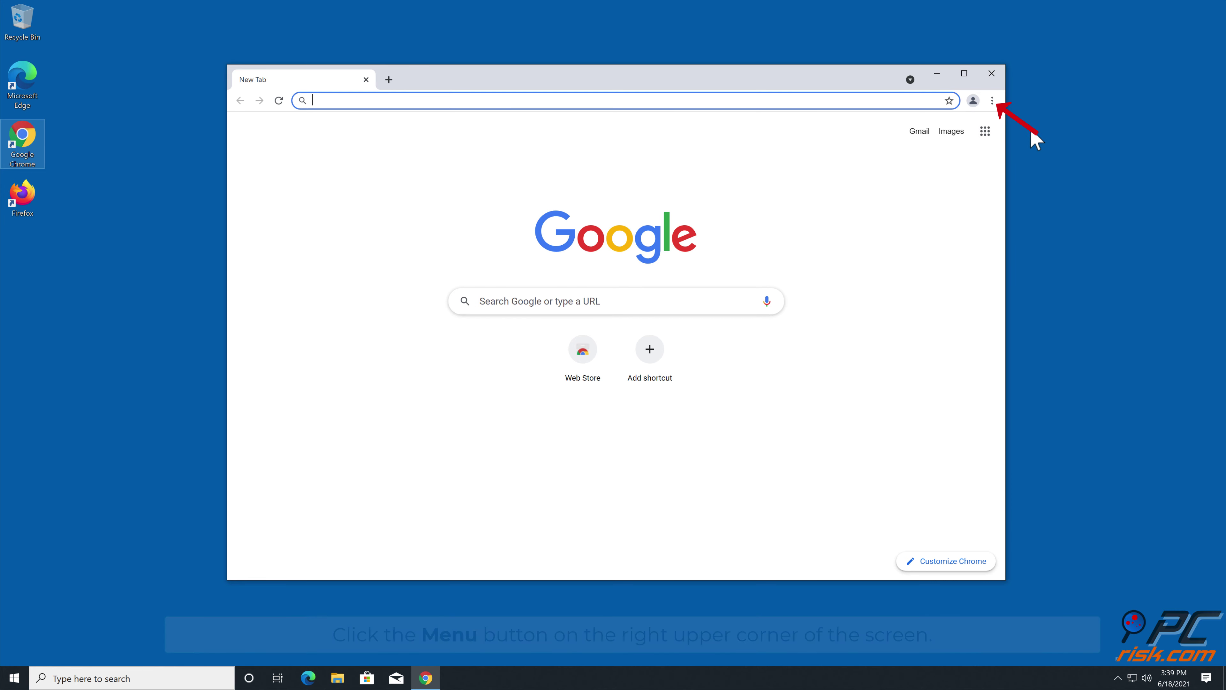
click(992, 101)
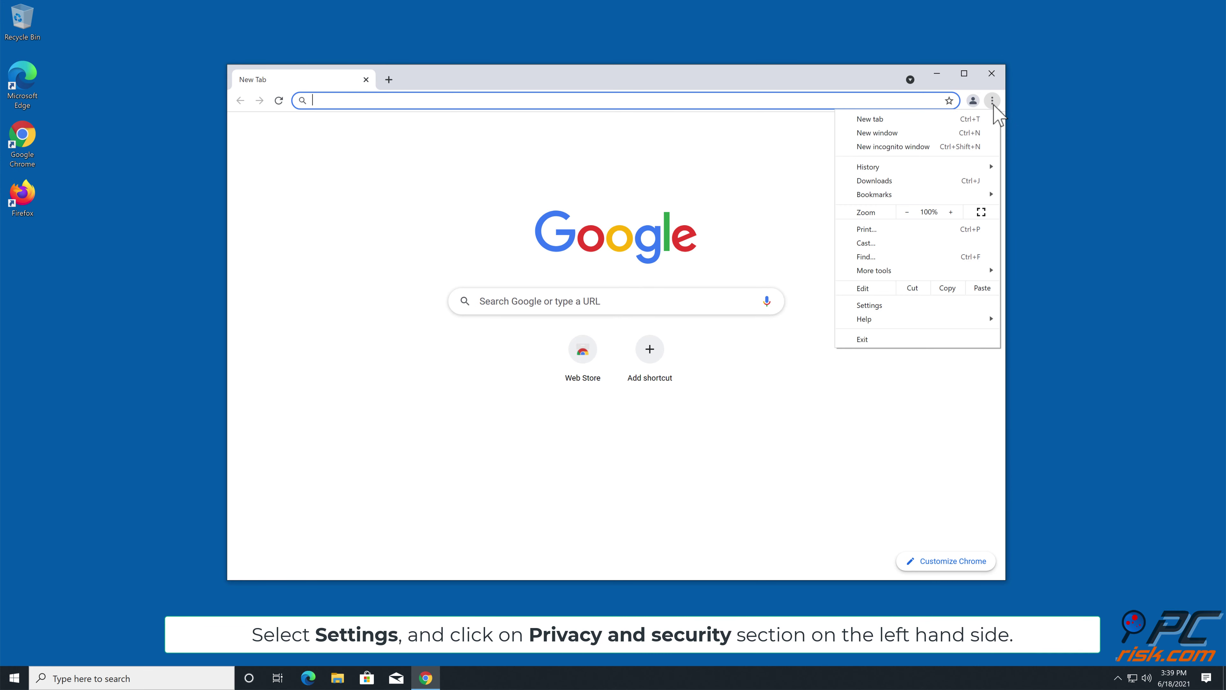
click(880, 308)
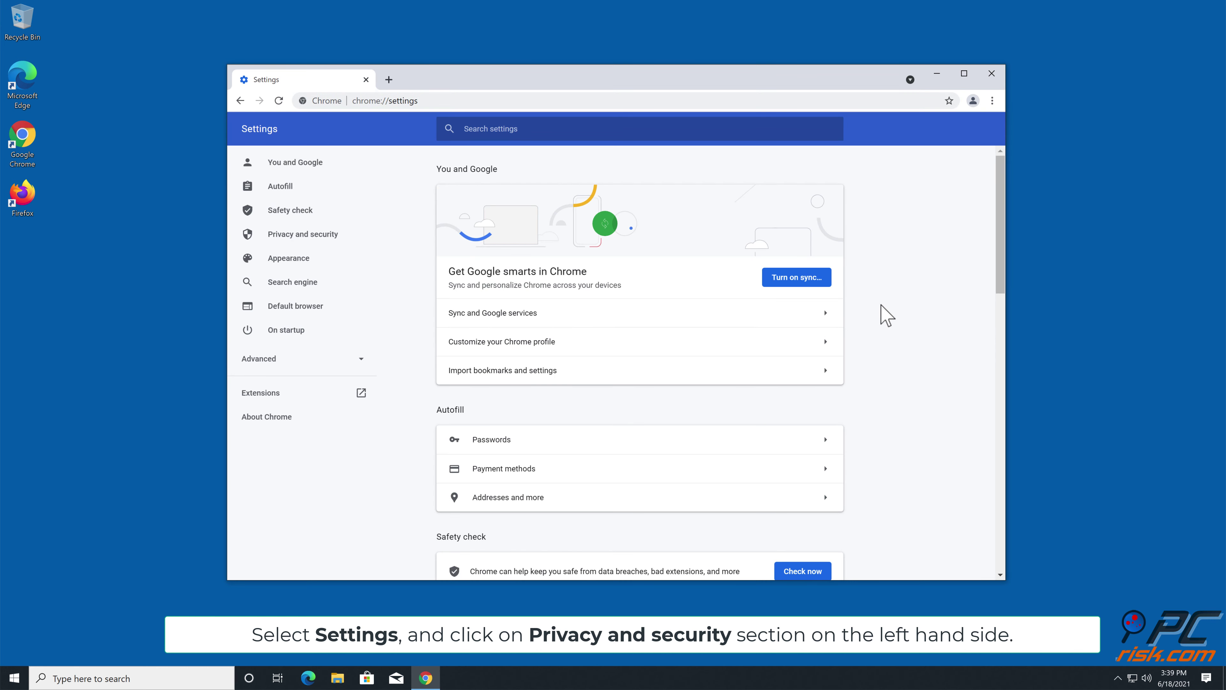
click(323, 235)
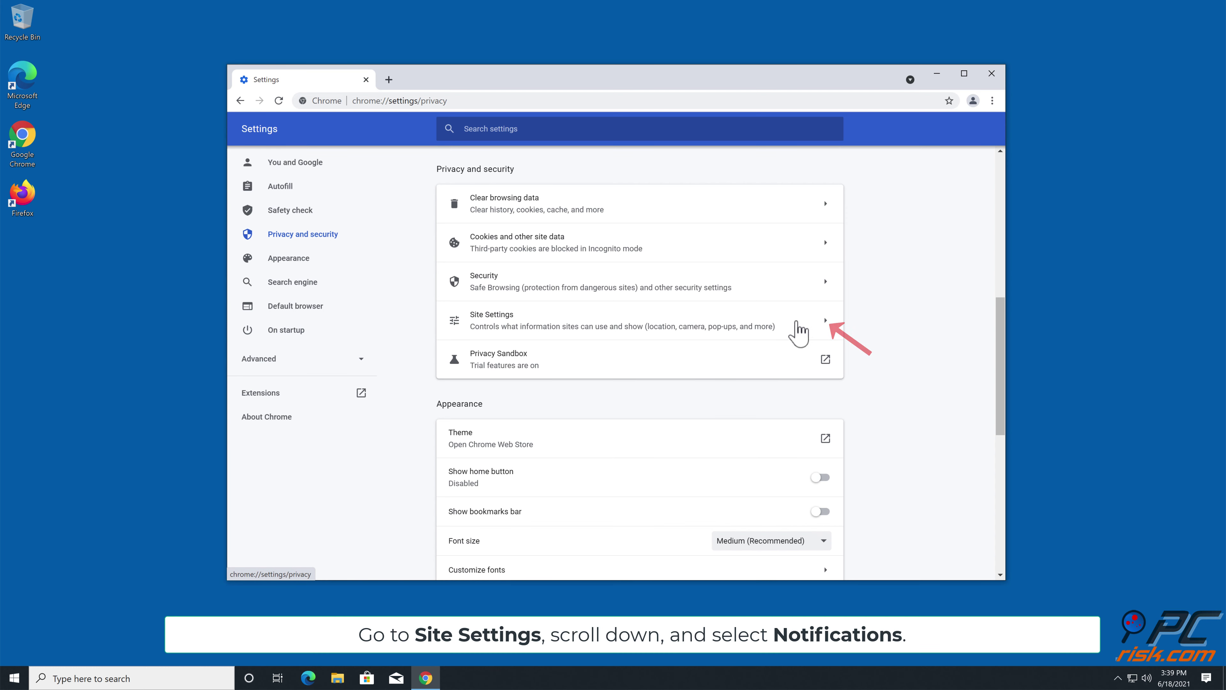
click(826, 333)
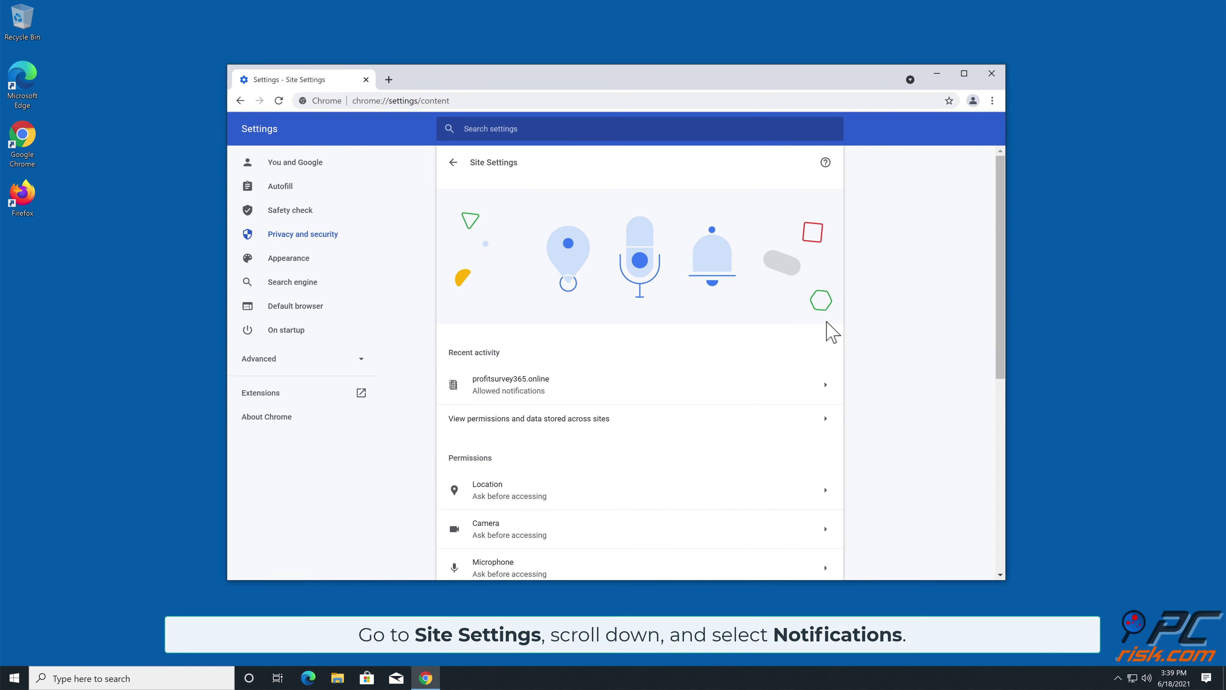
drag(1003, 264, 997, 389)
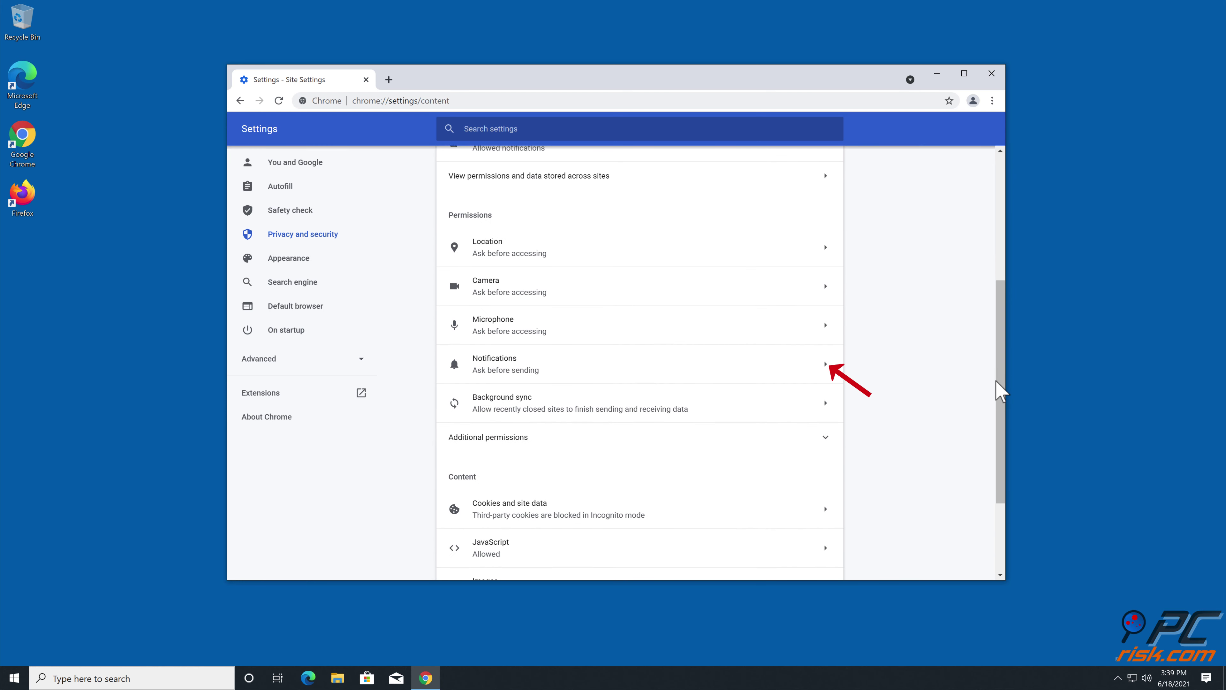
click(826, 375)
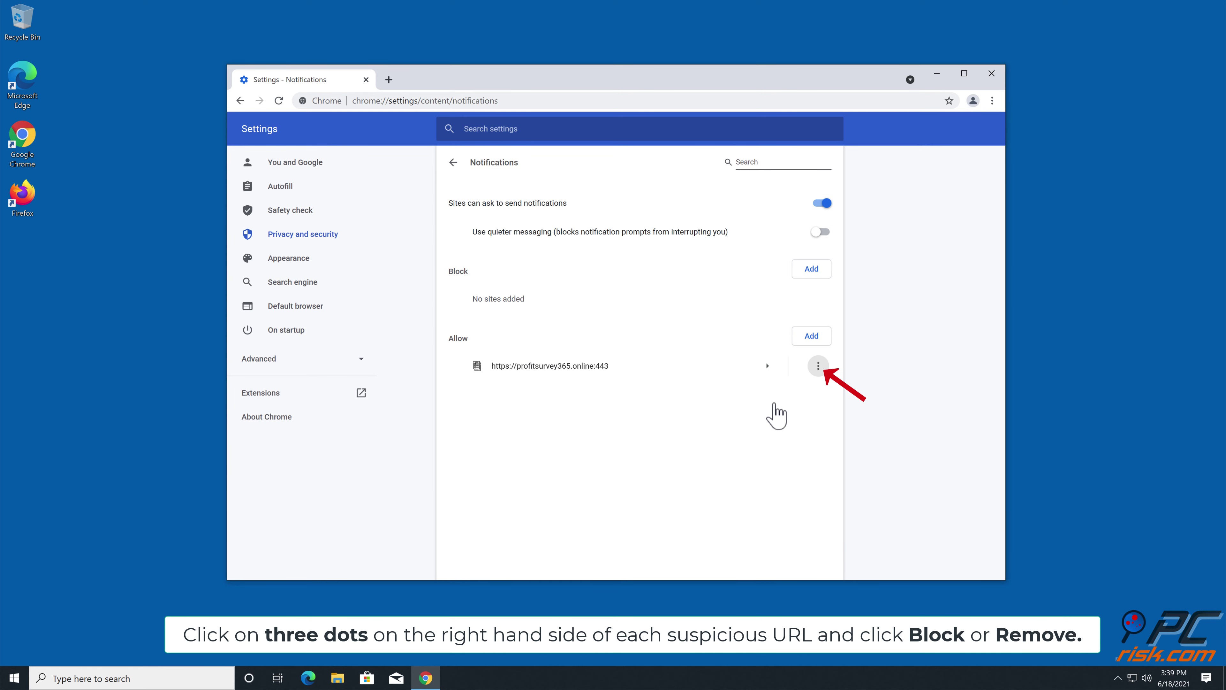
Remove profitsurvey365.online from the Allow list of notification sites and close Chrome
click(818, 367)
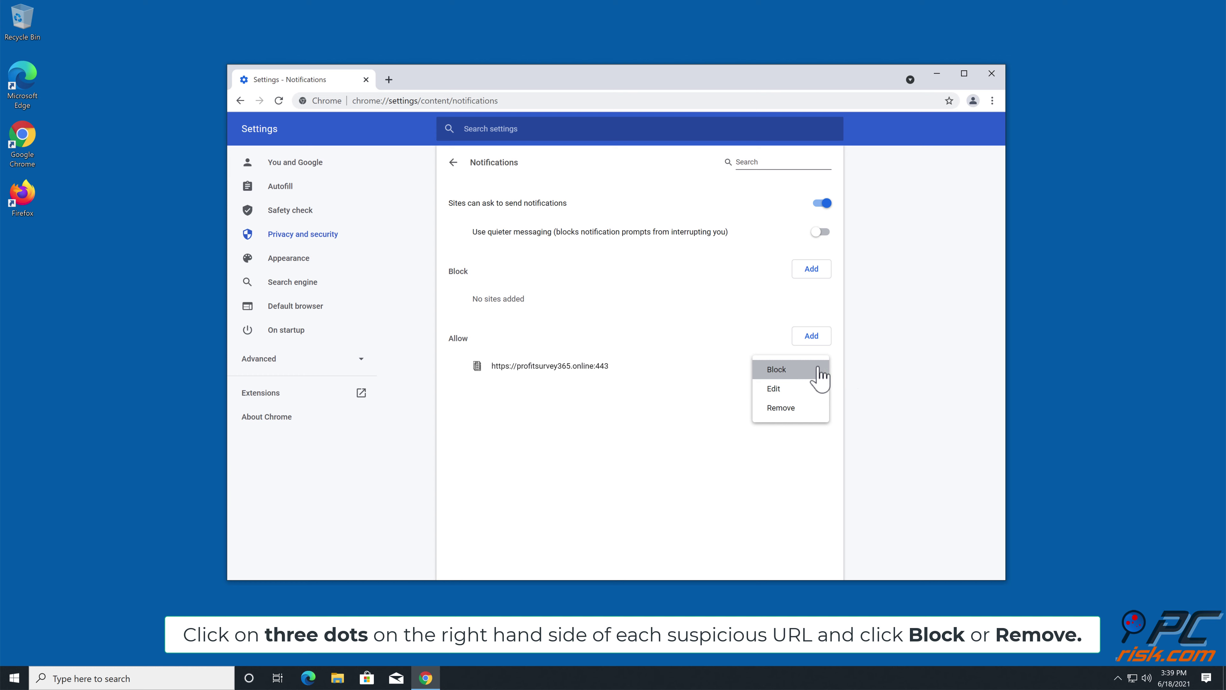
click(781, 410)
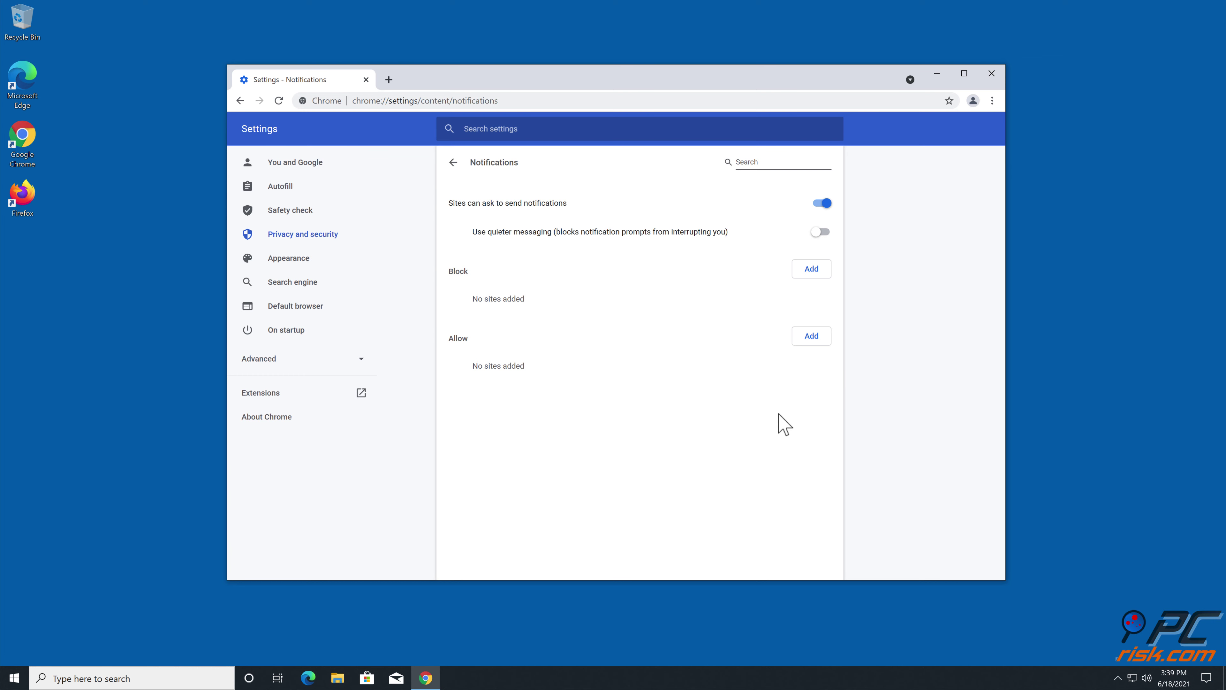
click(992, 74)
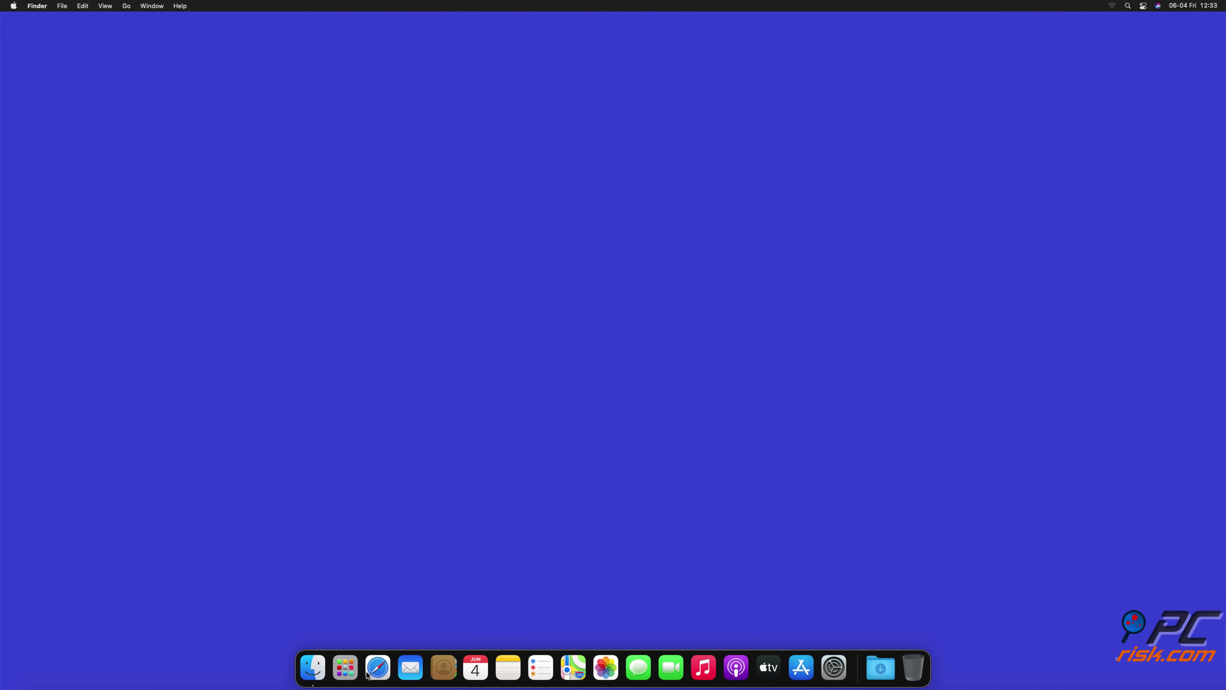
Launch Safari and open Preferences at the Websites tab's Notifications list
click(377, 668)
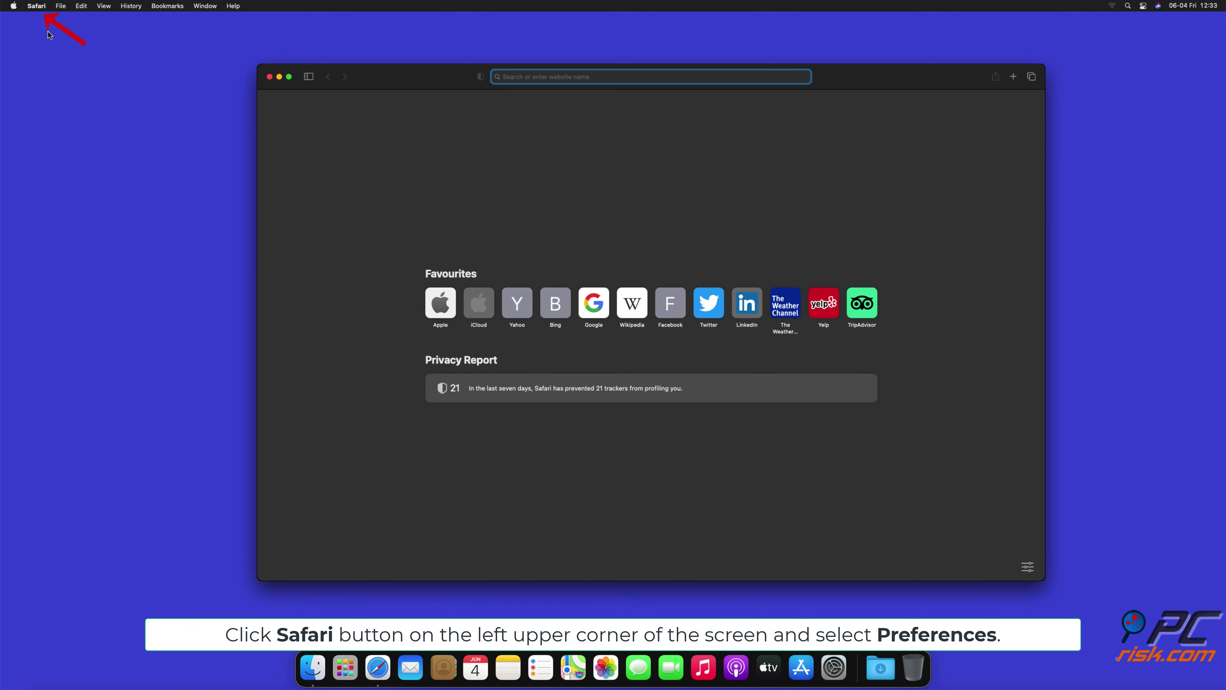
click(37, 6)
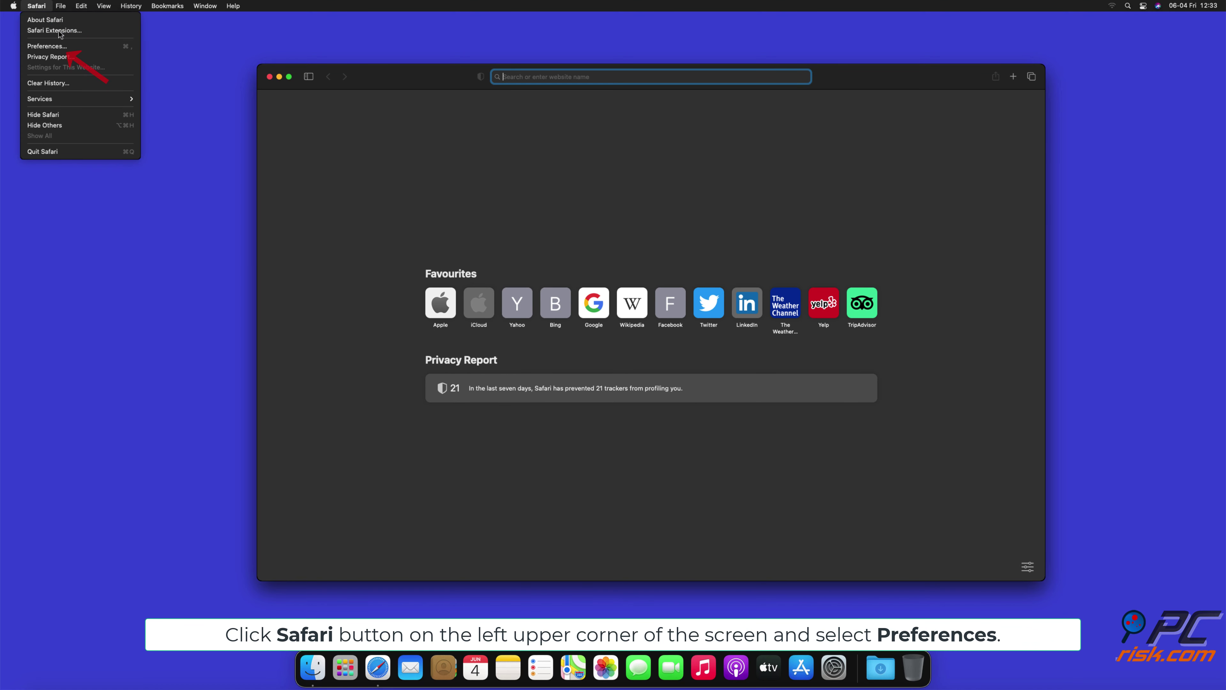
click(59, 47)
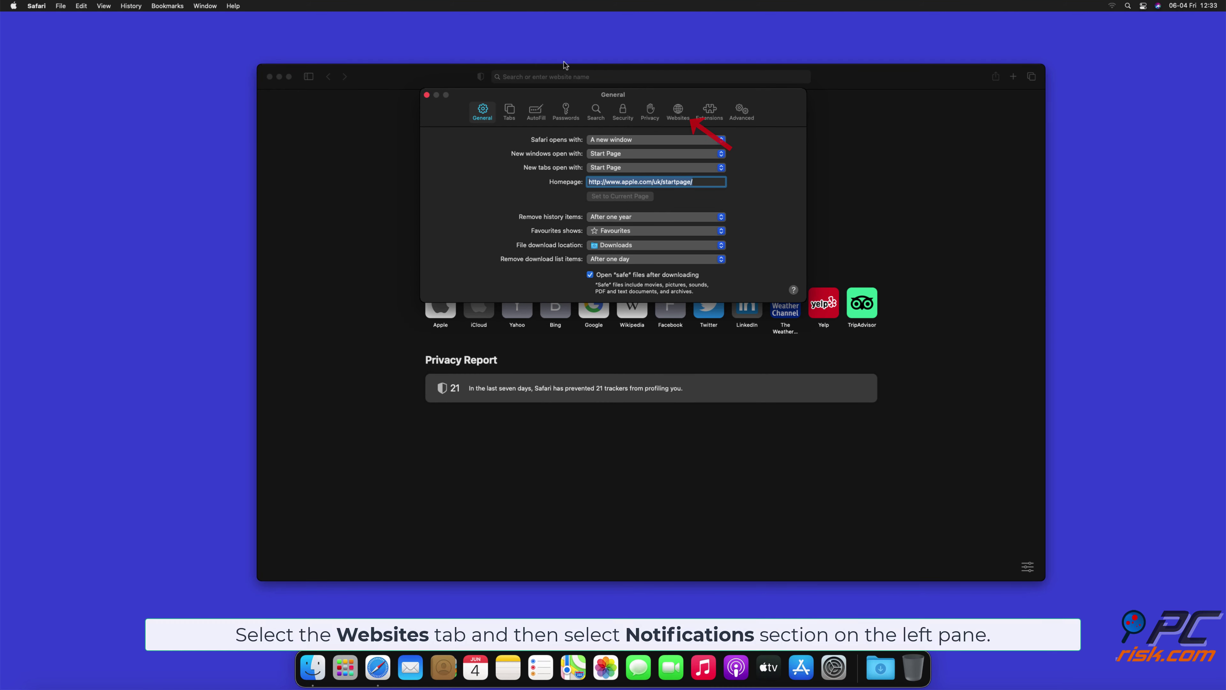
click(675, 113)
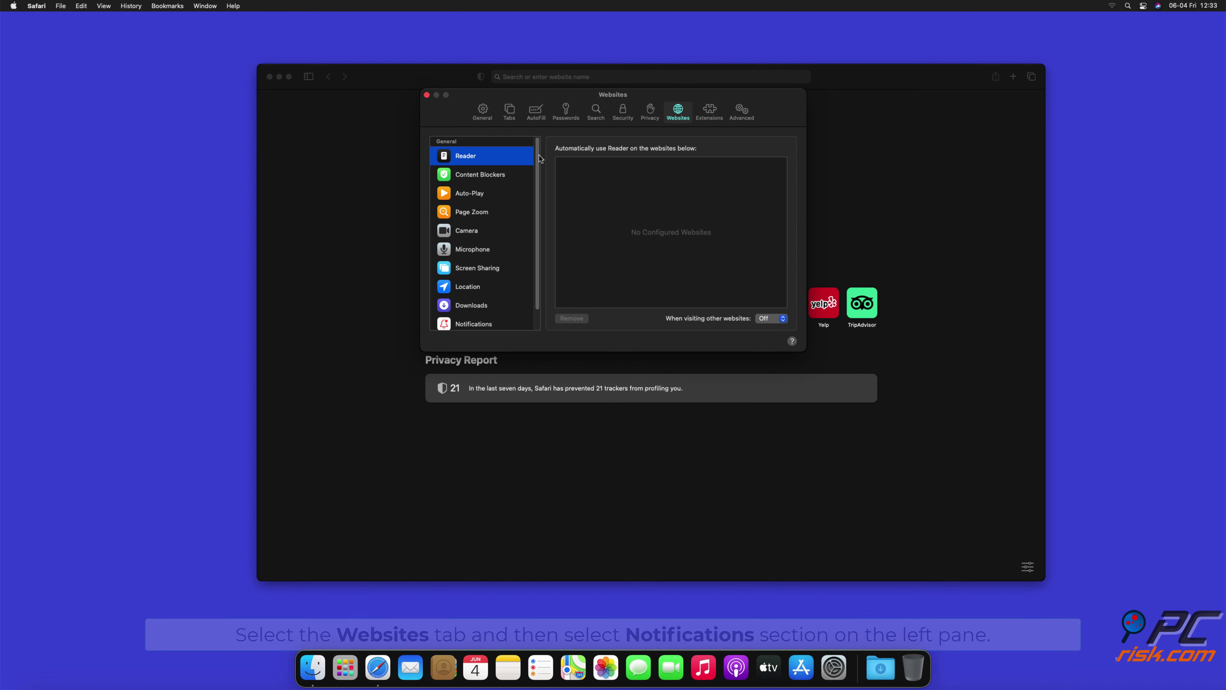
scroll(537, 174, down, 2)
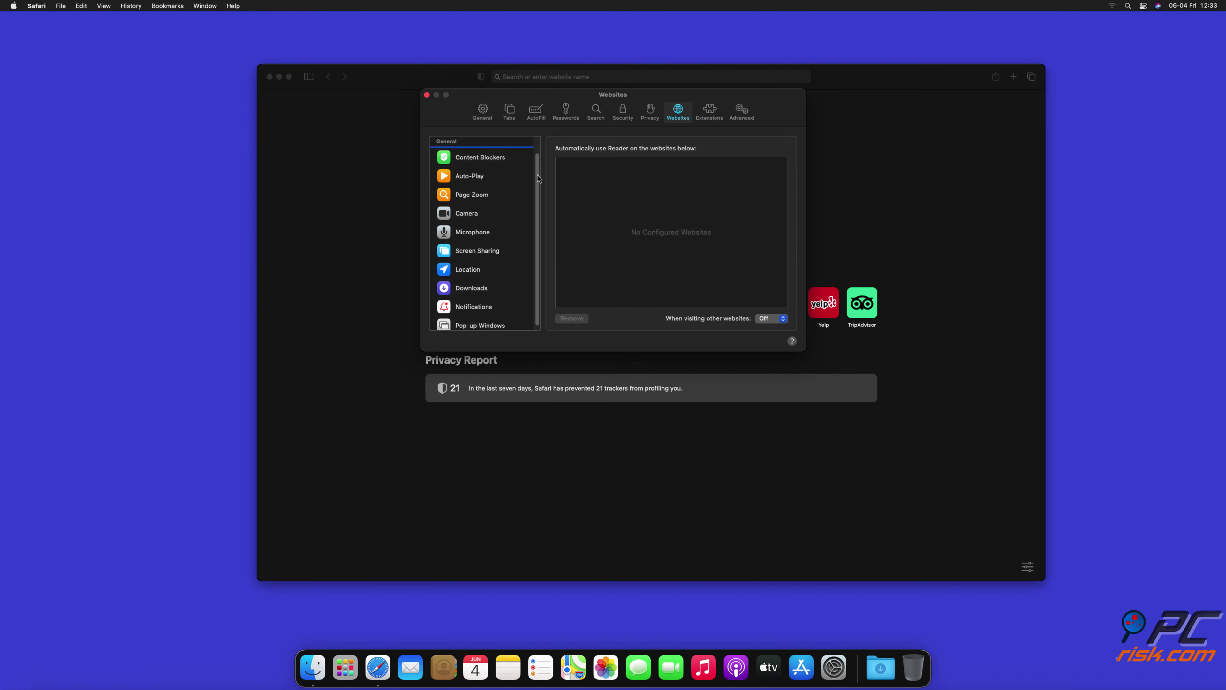
click(474, 303)
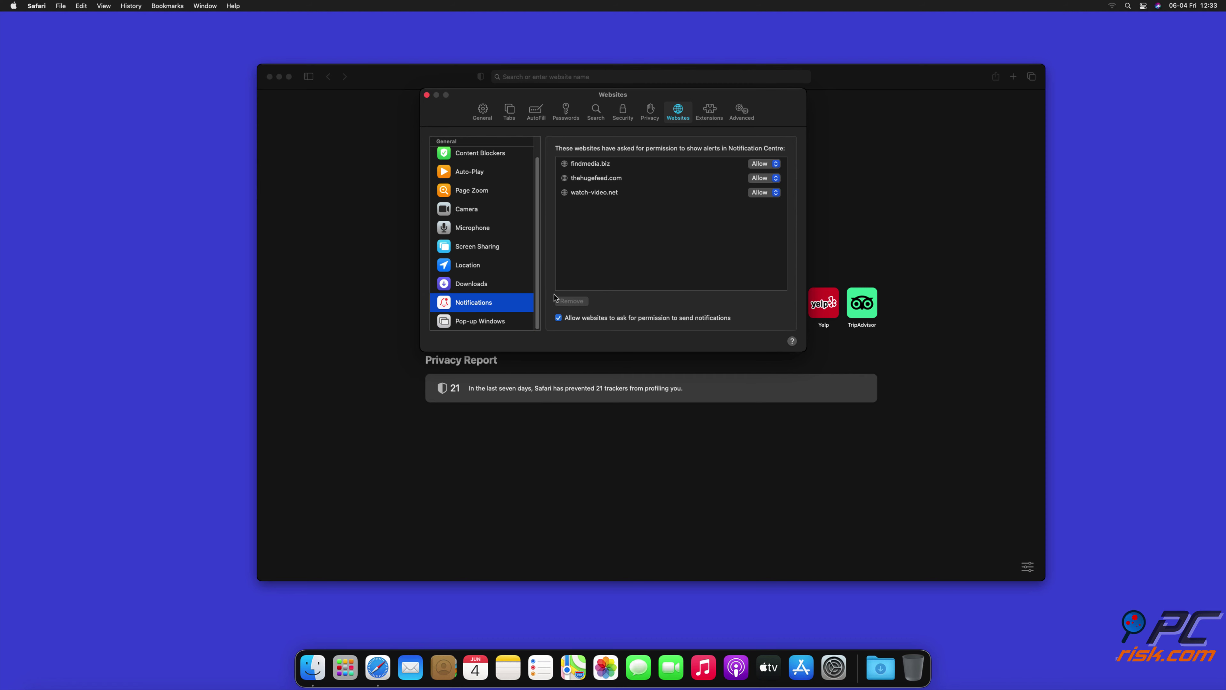
Set findmedia.biz, thehugefeed.com and watch-video.net to Deny, then close Preferences and Safari
click(776, 166)
click(763, 176)
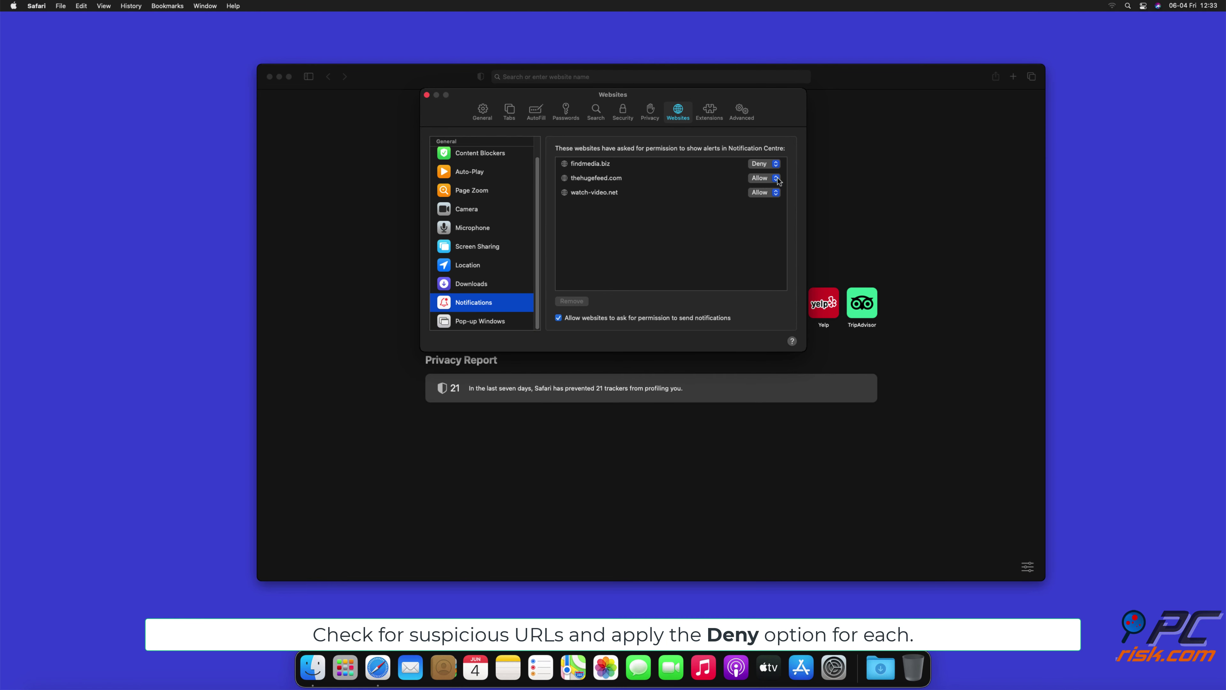
click(770, 178)
click(768, 192)
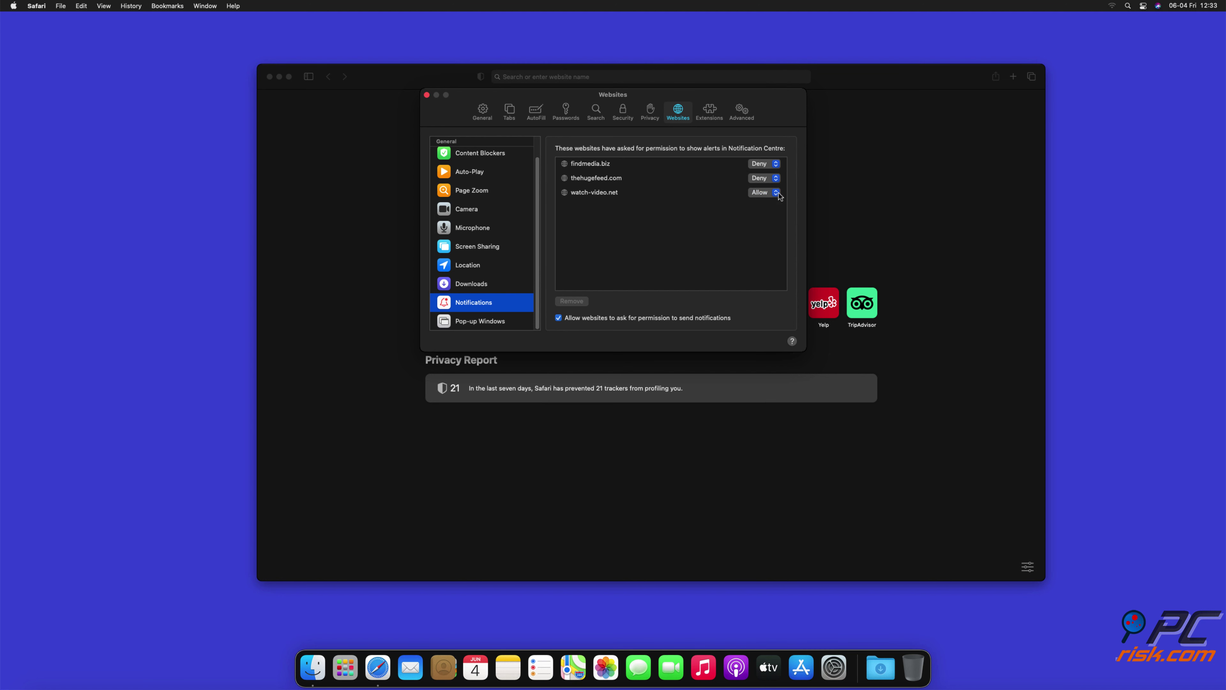
click(775, 194)
click(763, 205)
click(427, 95)
click(270, 77)
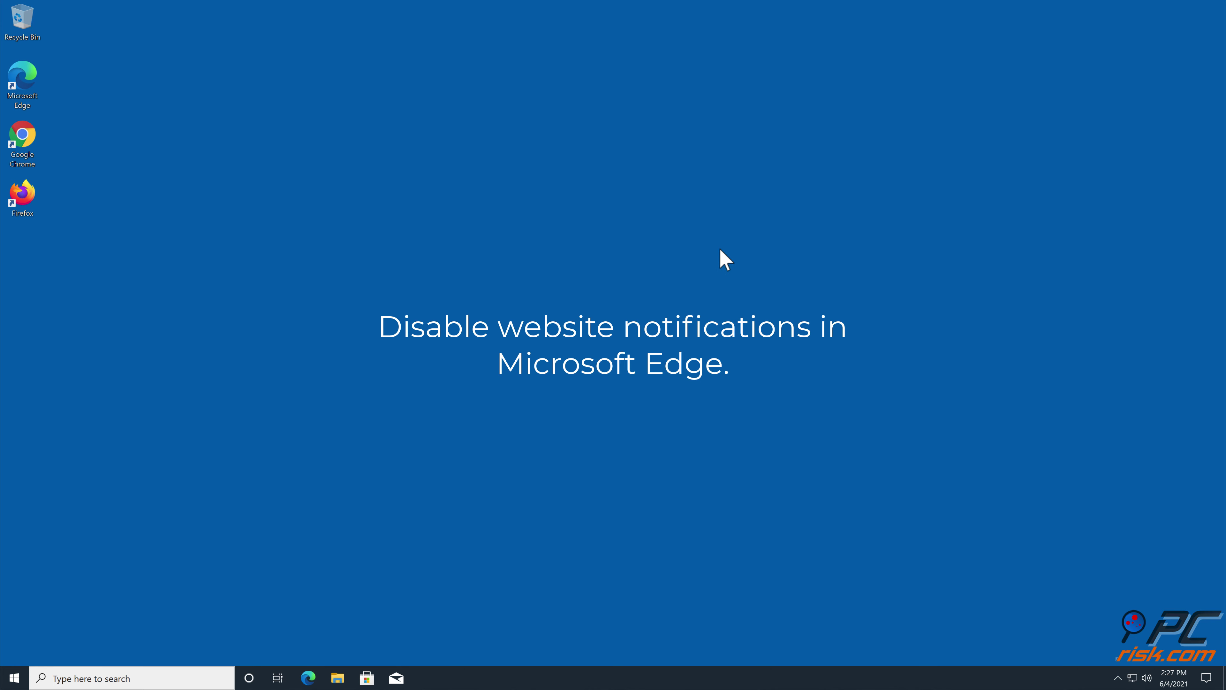
Launch Microsoft Edge and open Settings from the three-dots menu
double_click(31, 103)
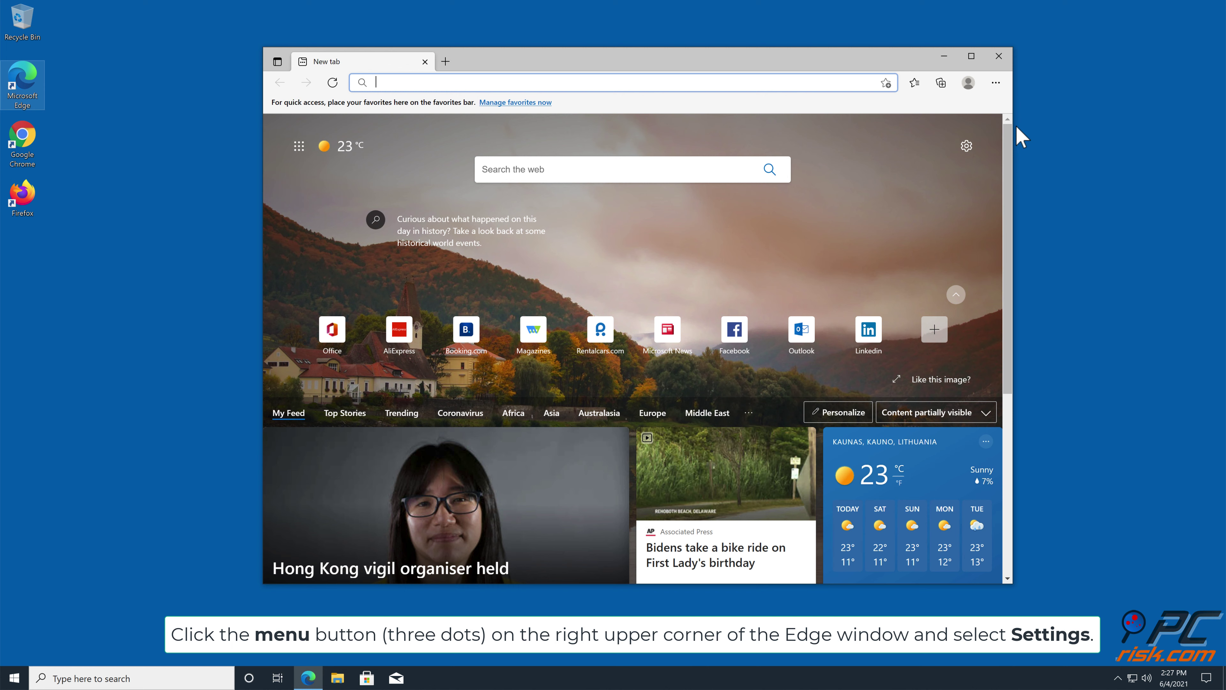
click(996, 83)
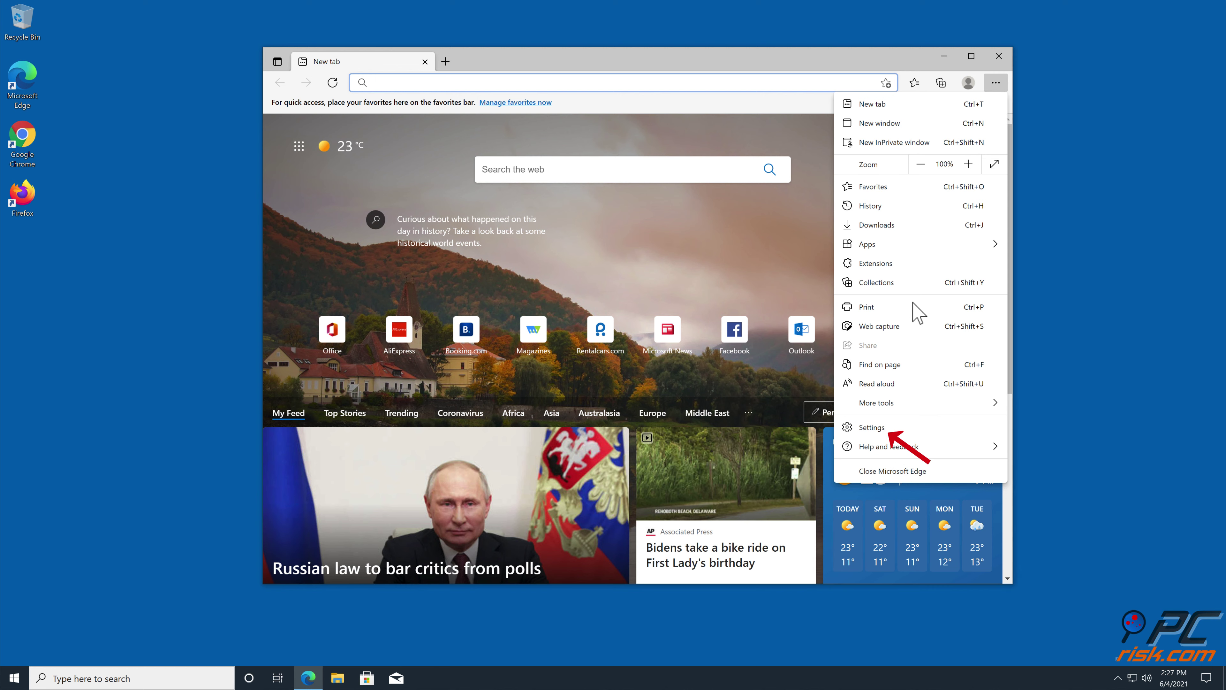
click(880, 428)
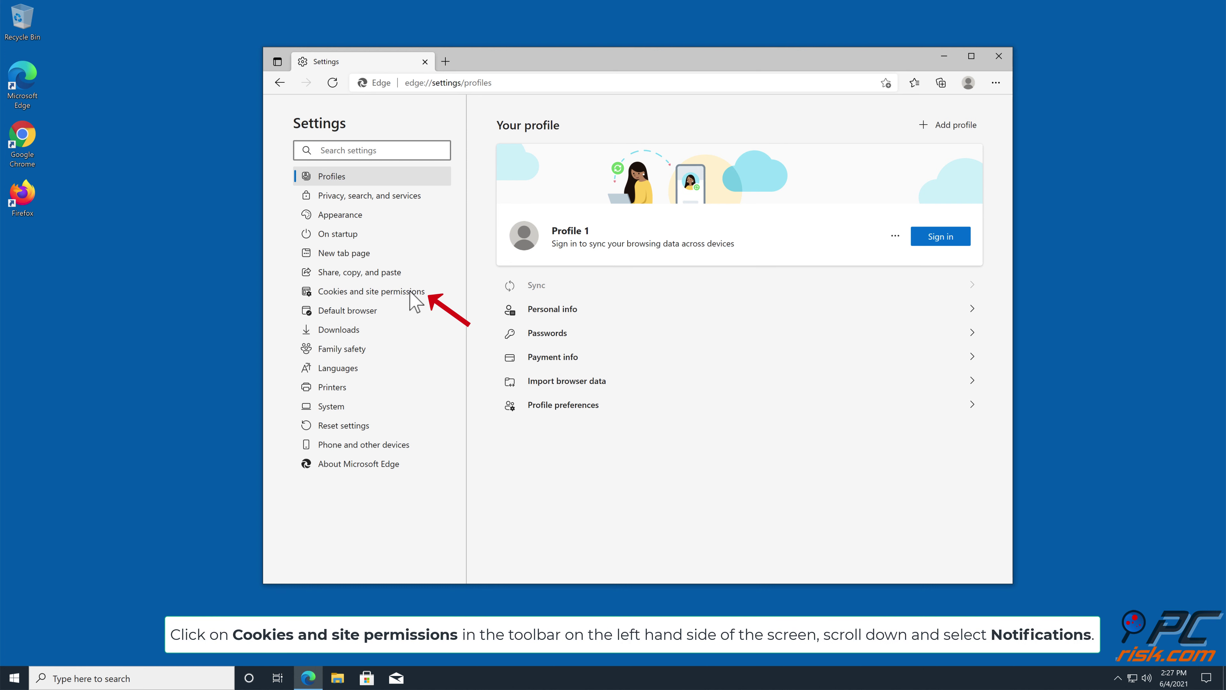
In Cookies and site permissions > Notifications, remove captcharesolver.com from Allow, then close Edge
click(394, 292)
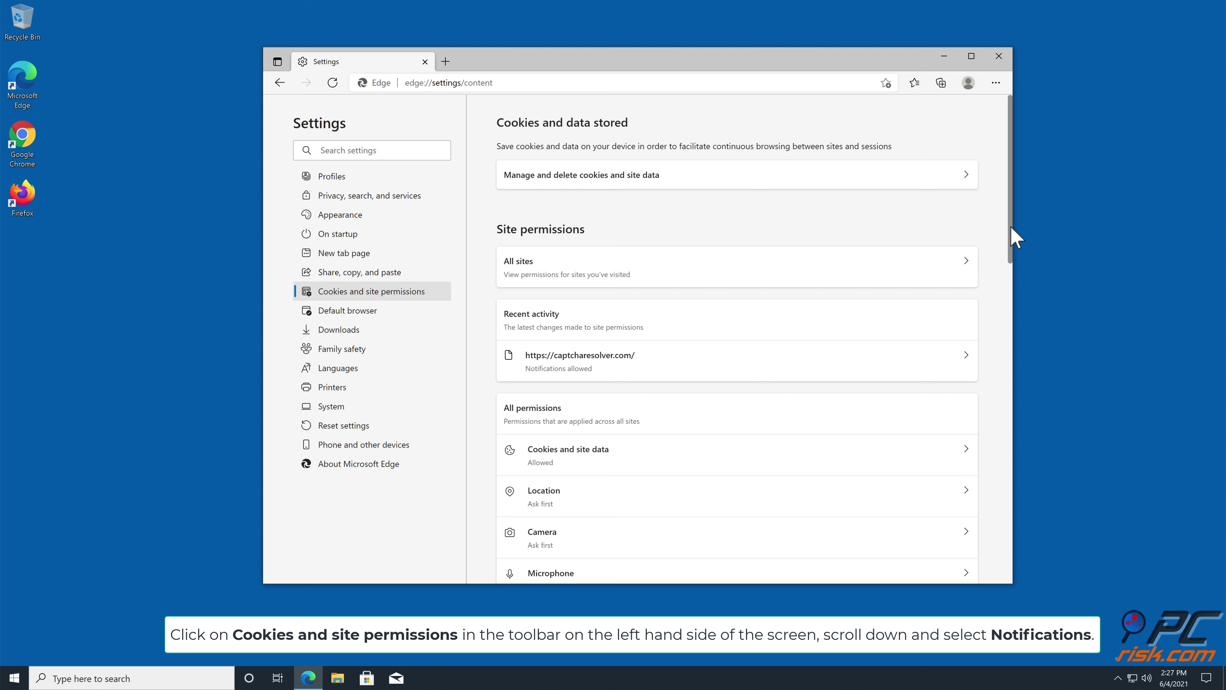
drag(1011, 241, 1005, 334)
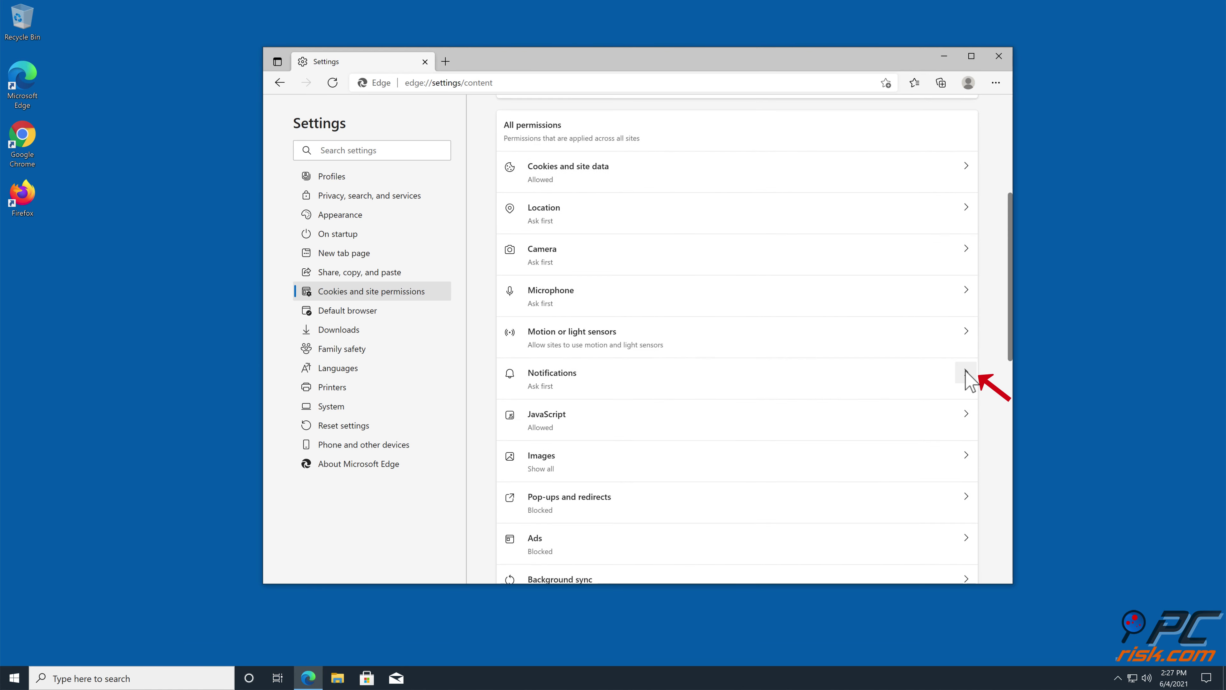
click(965, 379)
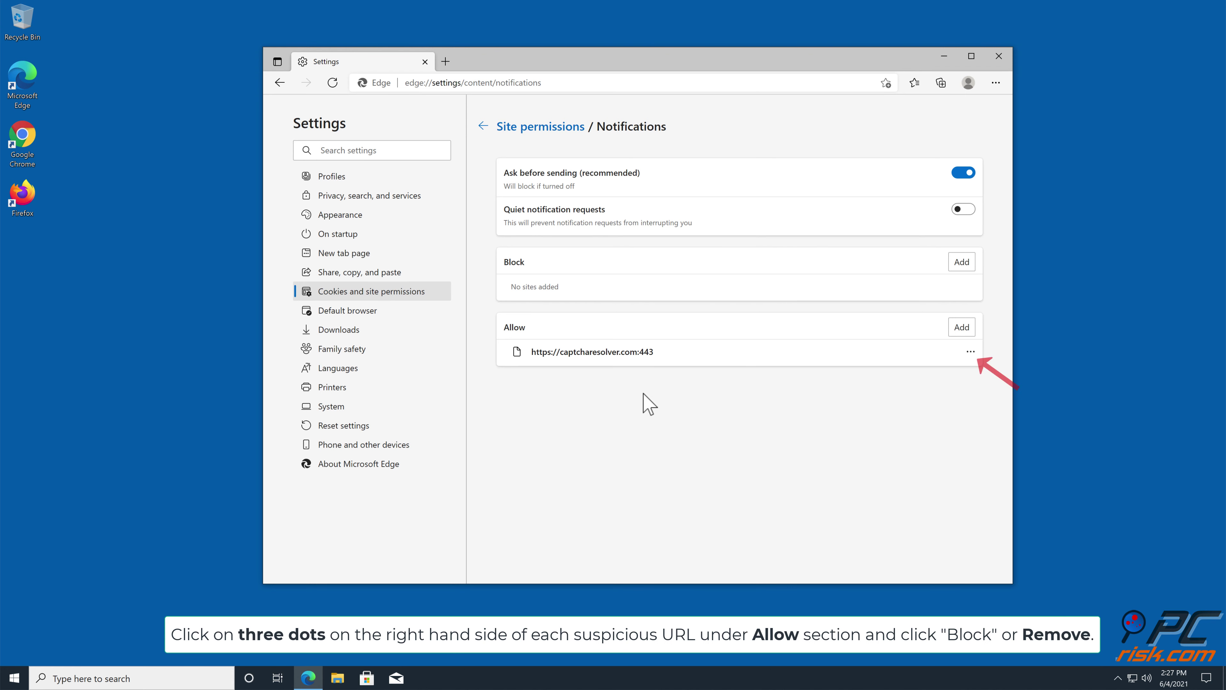
click(970, 352)
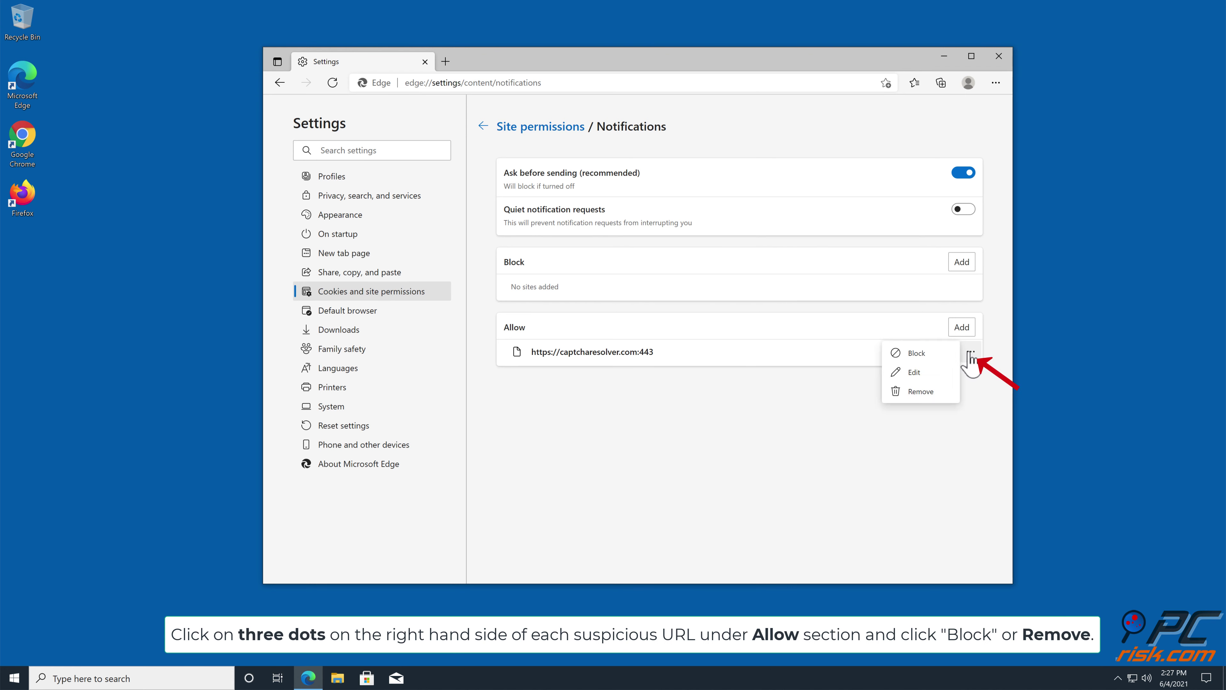
click(931, 393)
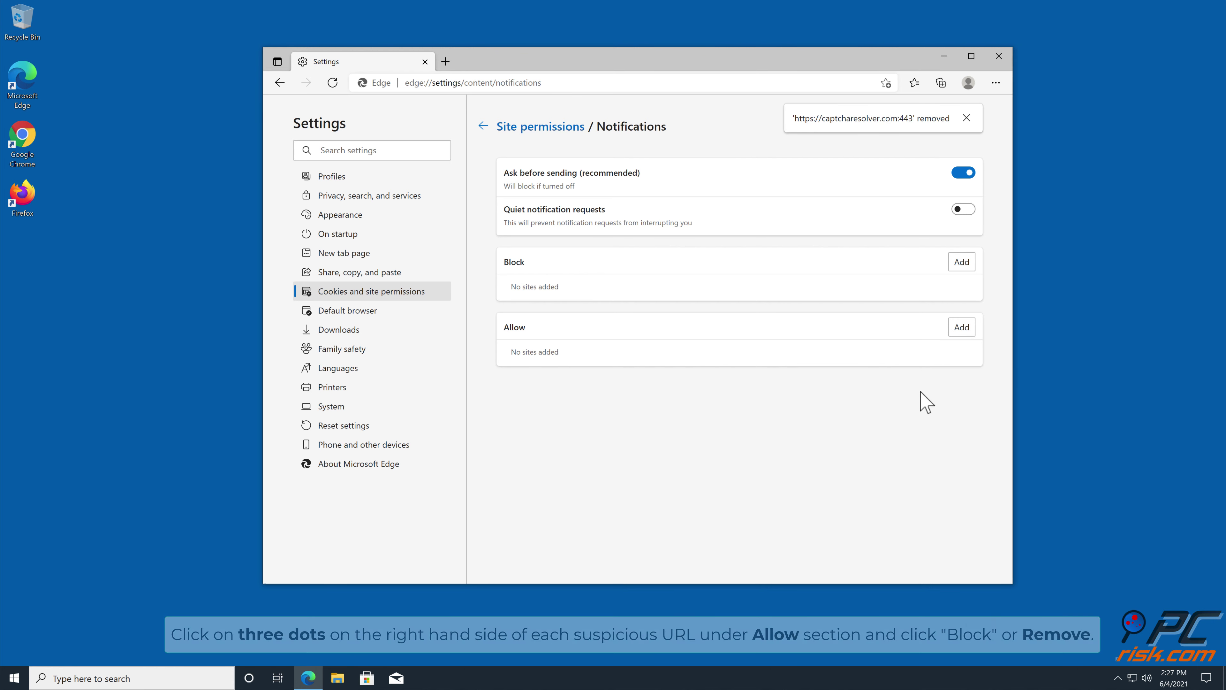
click(999, 56)
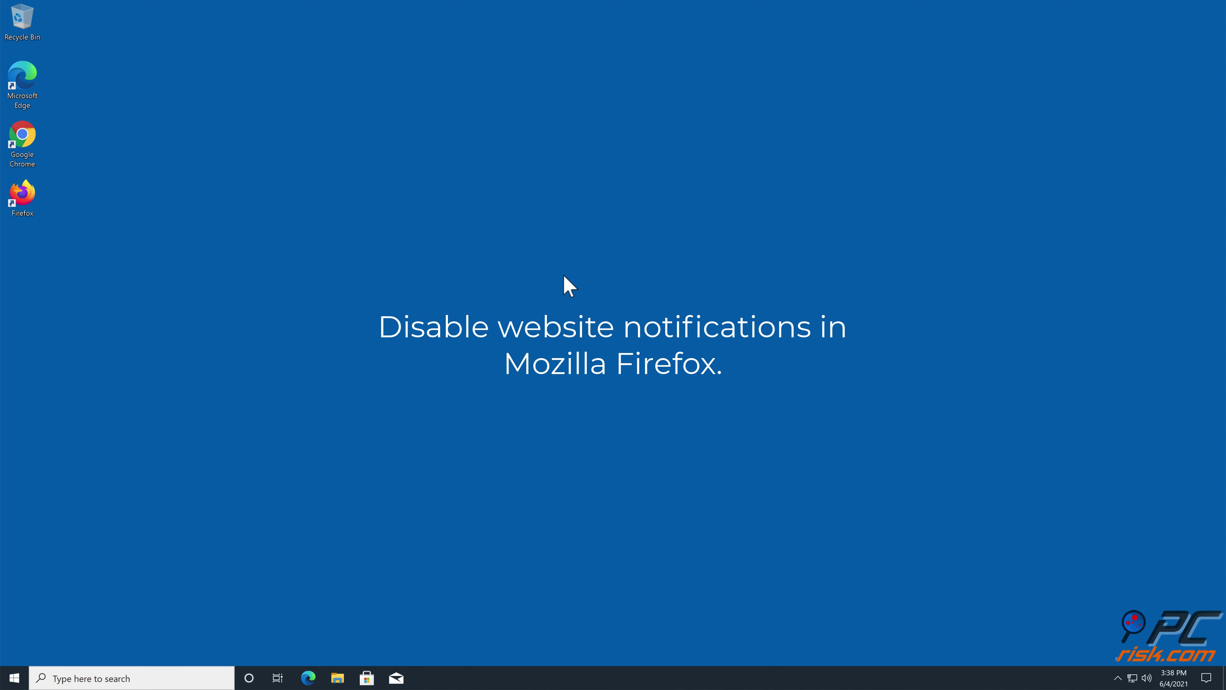
Launch Firefox and go to Settings > Privacy & Security, scrolled down to the Permissions section
double_click(34, 195)
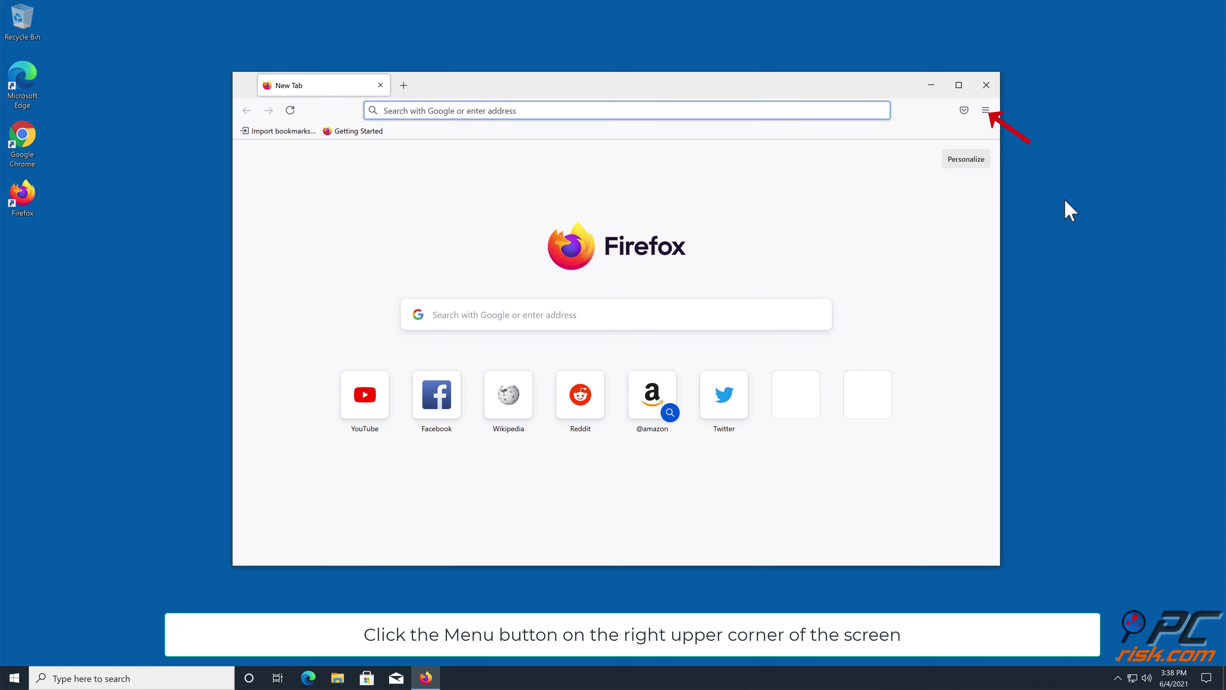
click(988, 110)
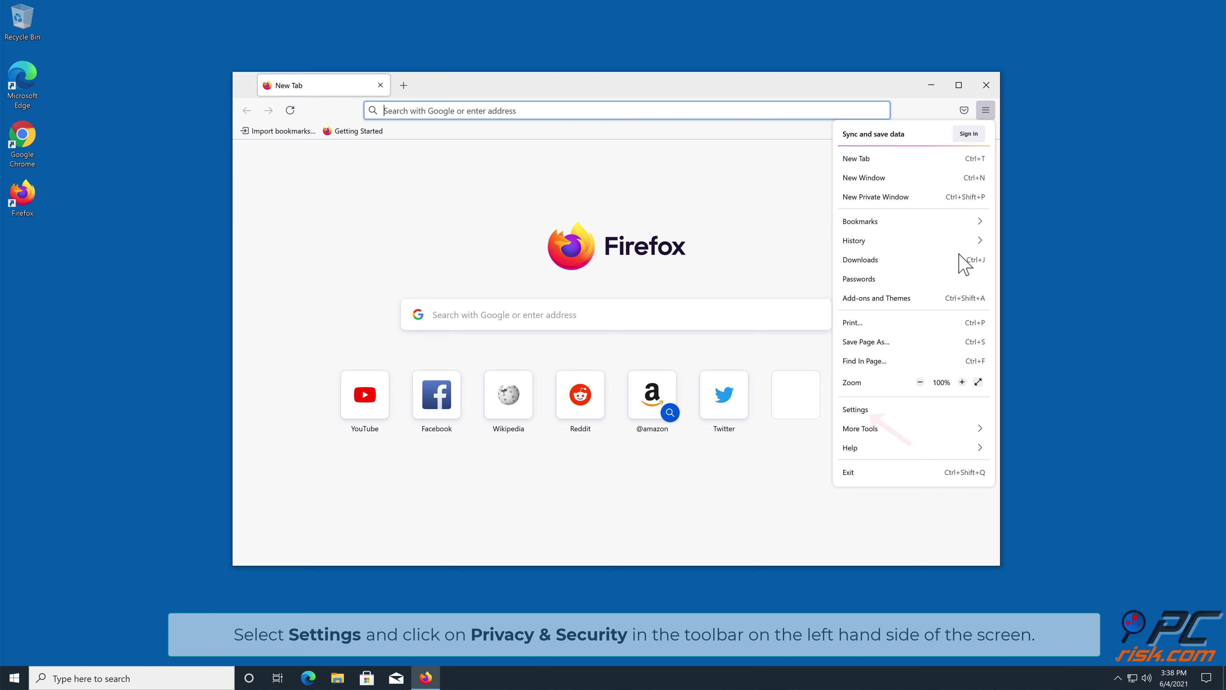
click(859, 410)
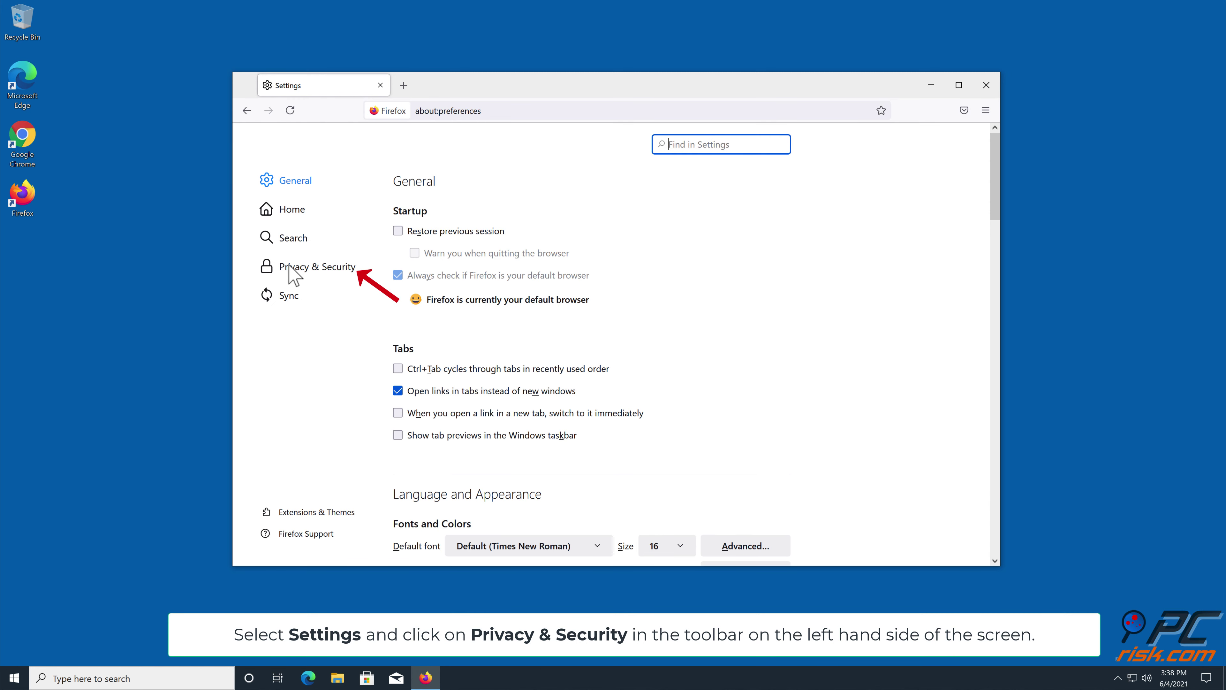
click(293, 268)
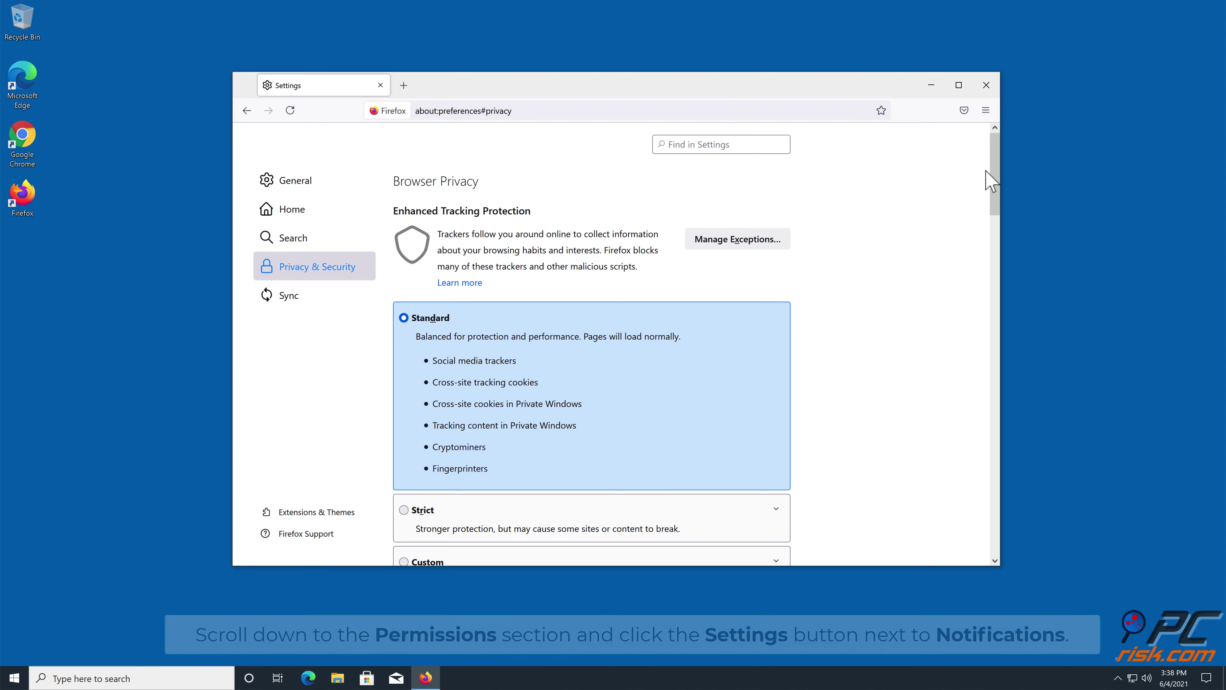
drag(986, 171, 977, 389)
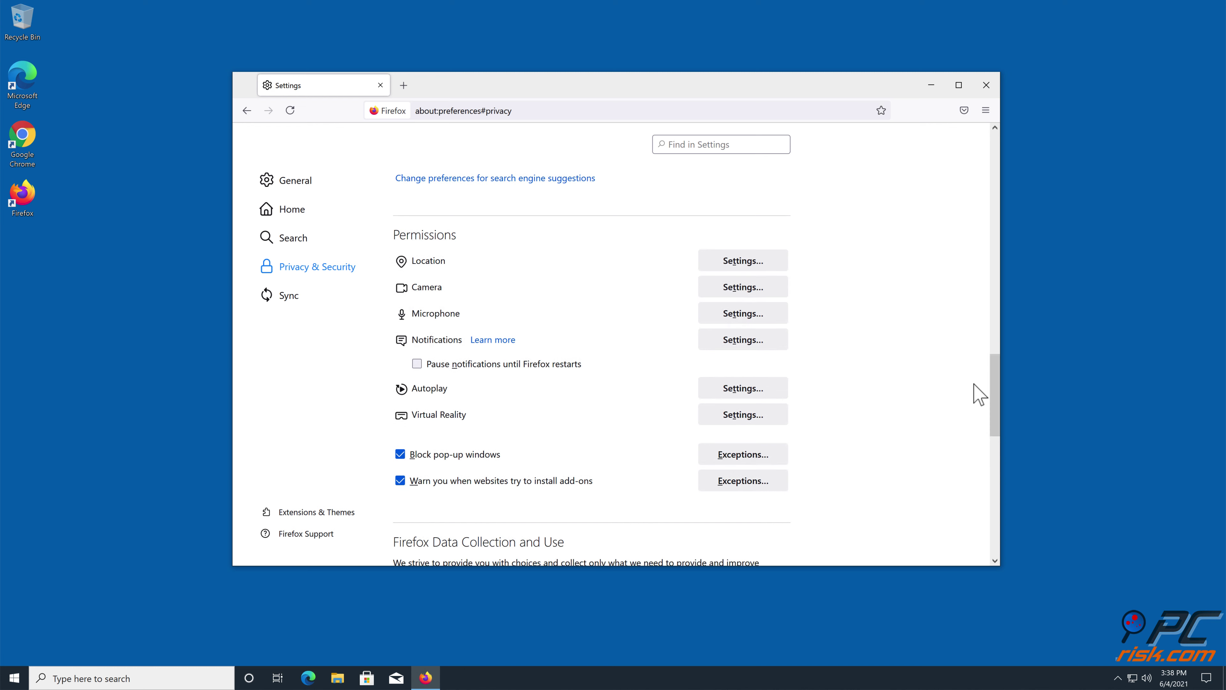
Set h.captcharesolver.com's notification status to Block, save the changes, and close Firefox
click(734, 341)
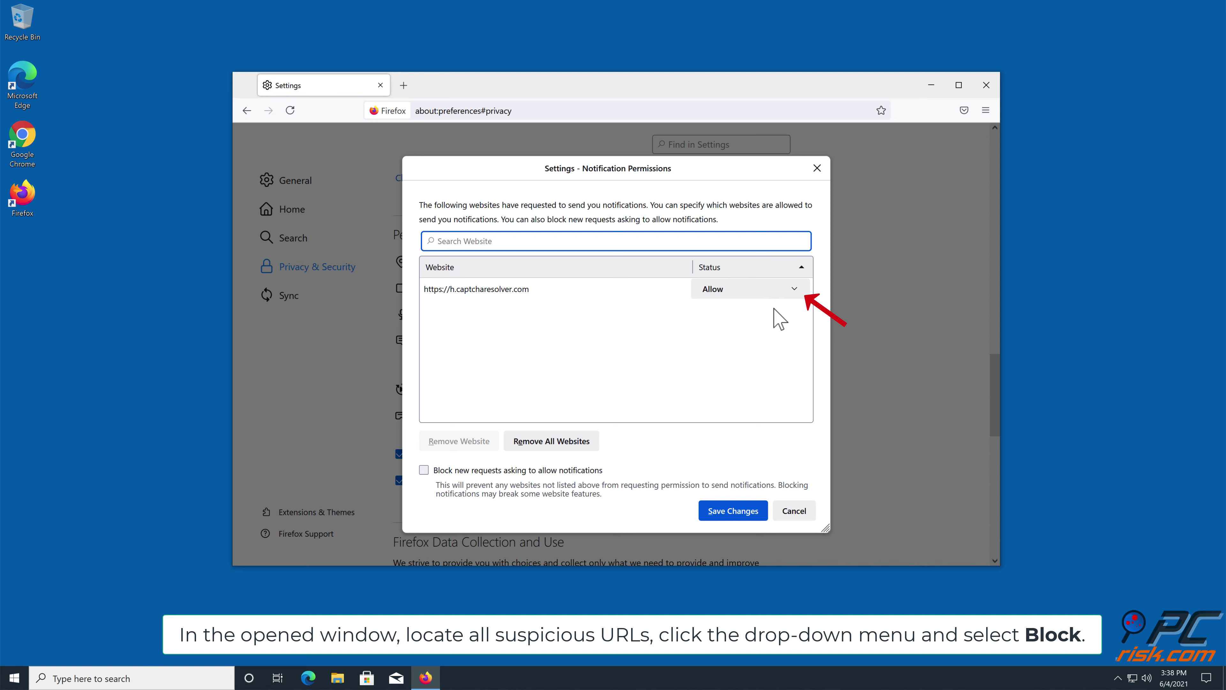
click(796, 294)
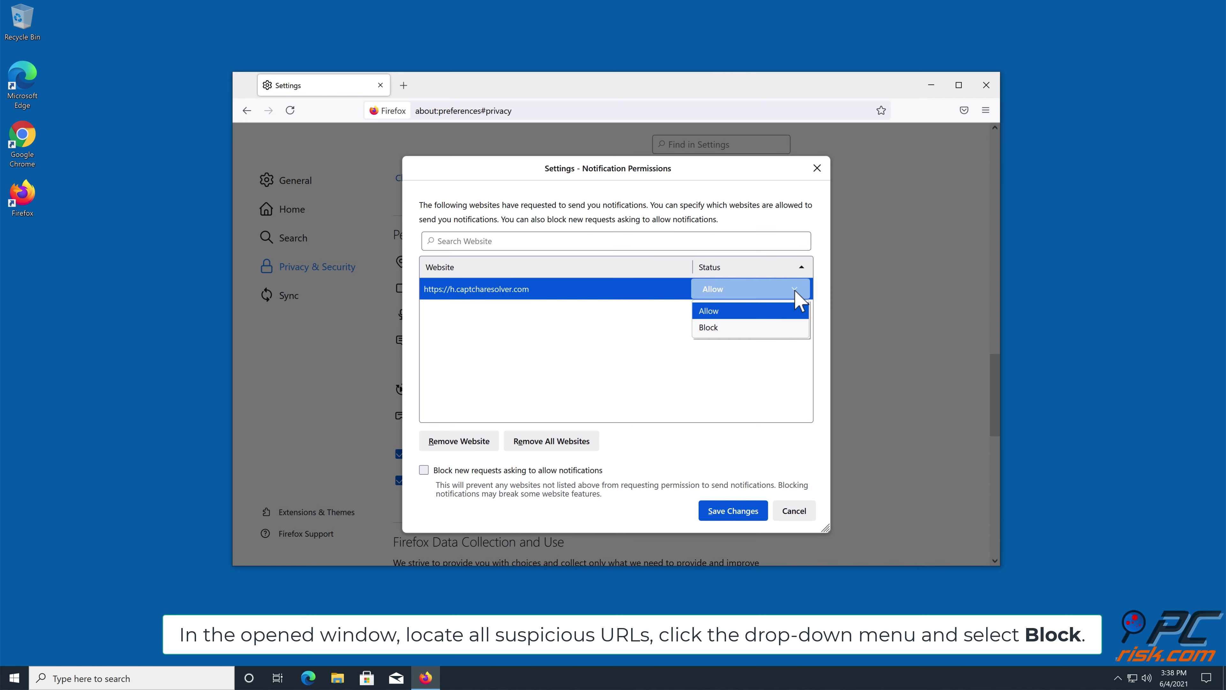
click(731, 328)
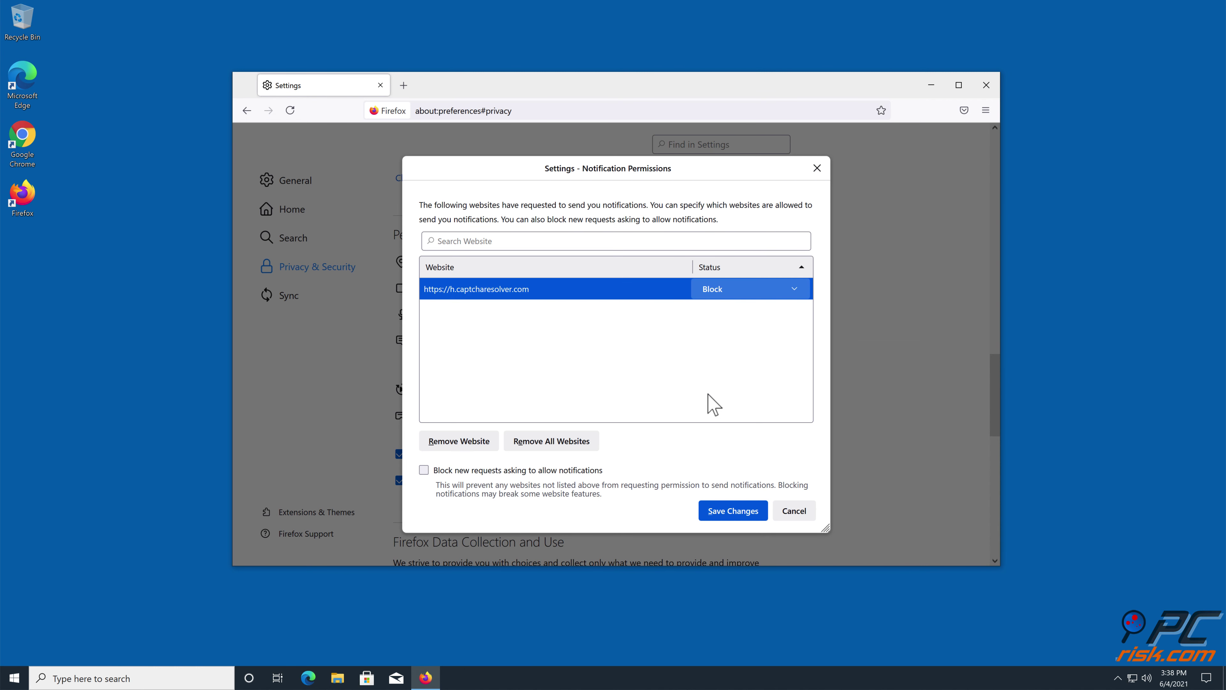
click(732, 516)
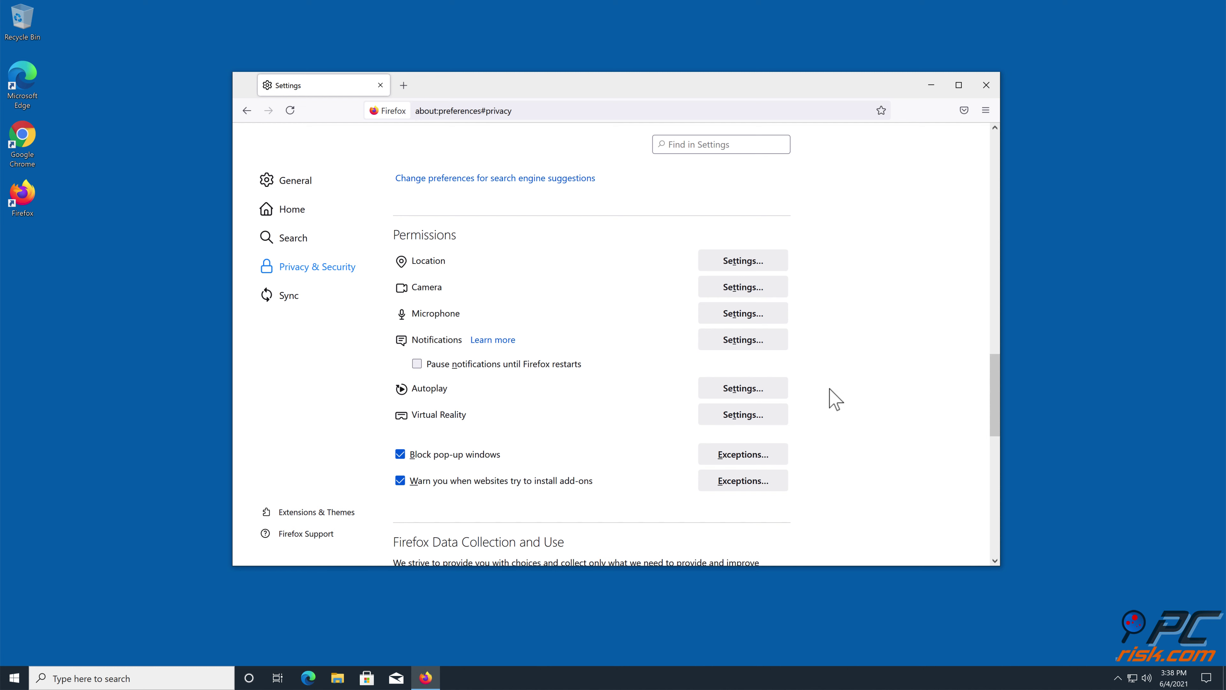
click(984, 87)
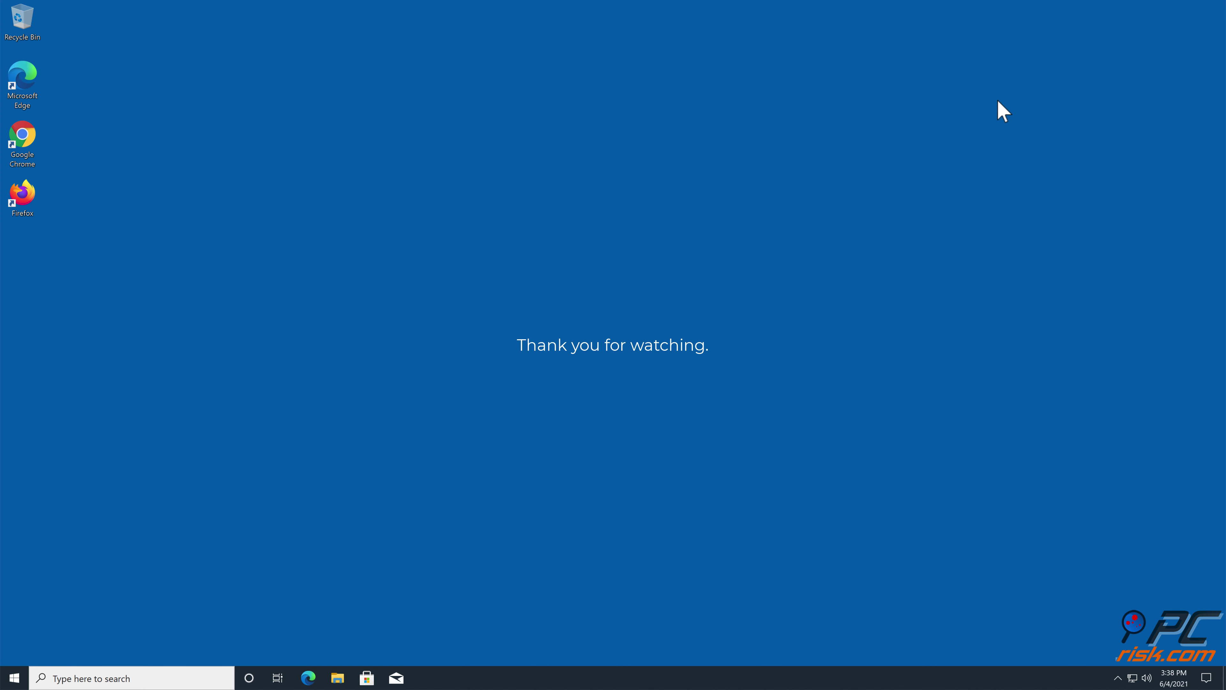